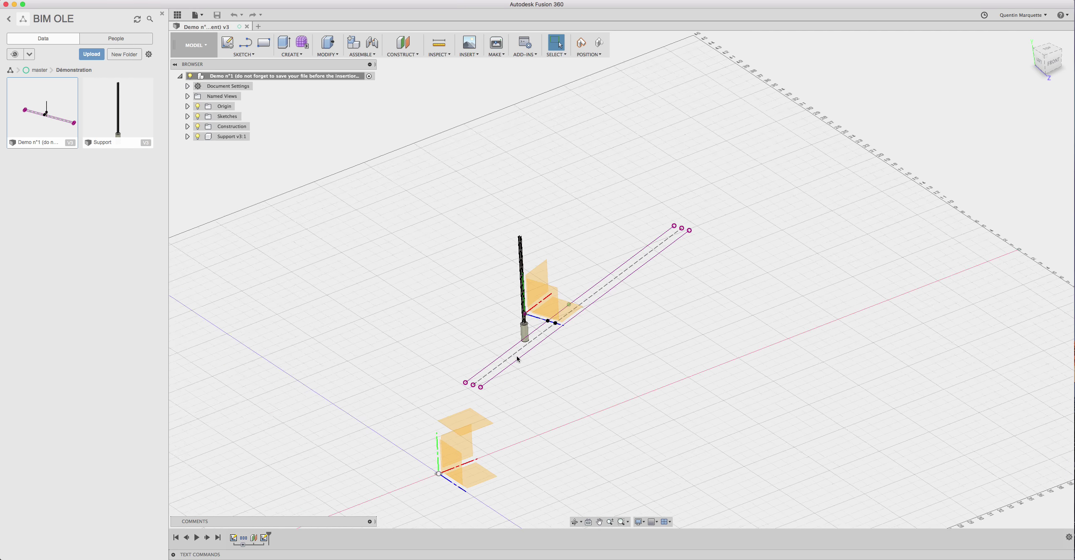
scroll(569, 350, "up", 4)
Raise the mast implantation plane offset to 14.00 m so the wire lines sit above the mast.
mouse_move(573, 351)
middle_mouse_down("shift")
mouse_move(590, 317)
mouse_move(594, 332)
middle_mouse_up("shift")
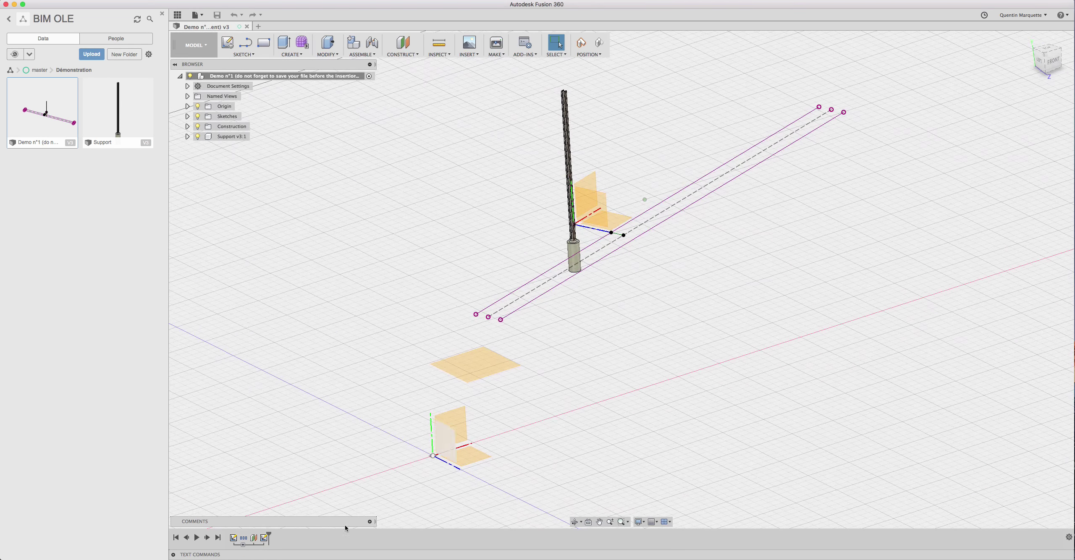
right_click(254, 539)
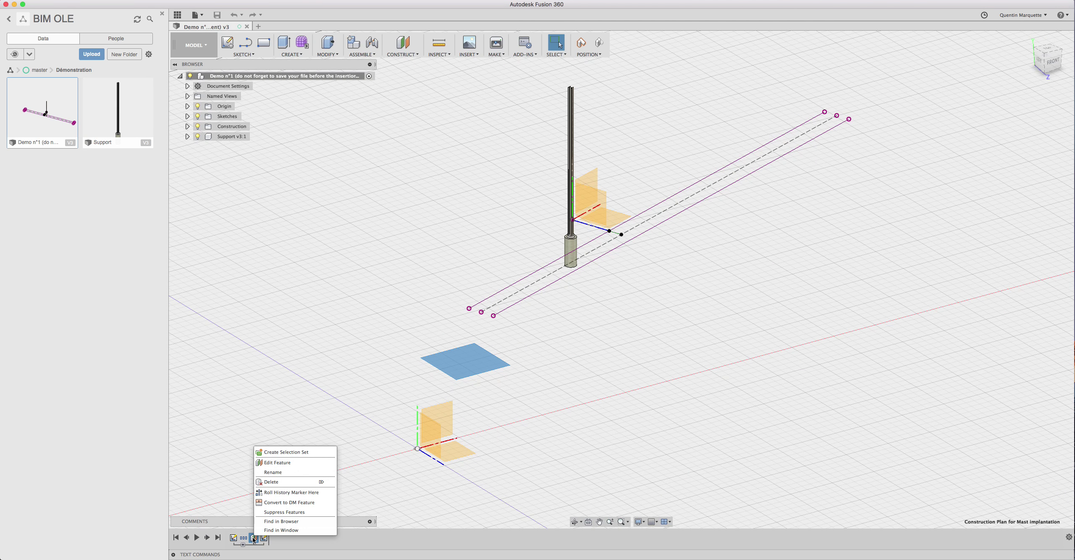
left_click(300, 463)
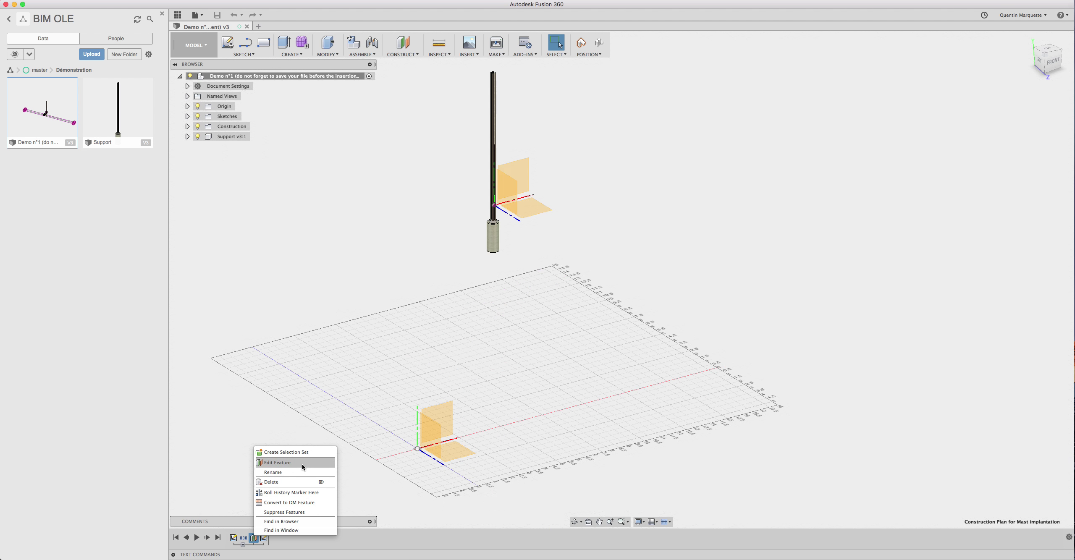
mouse_move(420, 347)
left_mouse_down()
mouse_move(419, 377)
mouse_move(417, 186)
left_mouse_up()
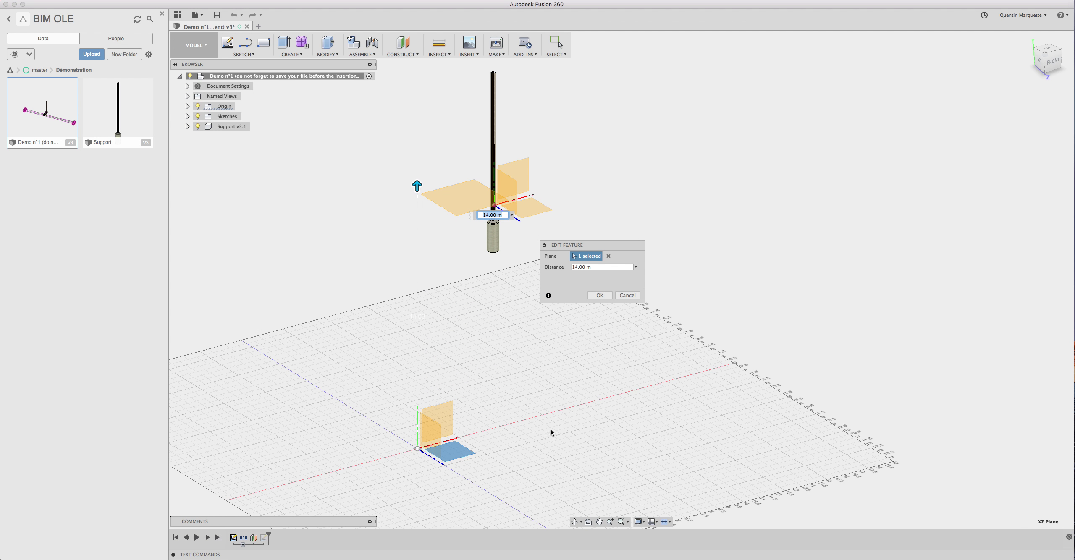
left_click(601, 296)
mouse_move(557, 360)
middle_mouse_down("shift")
mouse_move(517, 281)
mouse_move(500, 193)
middle_mouse_up("shift")
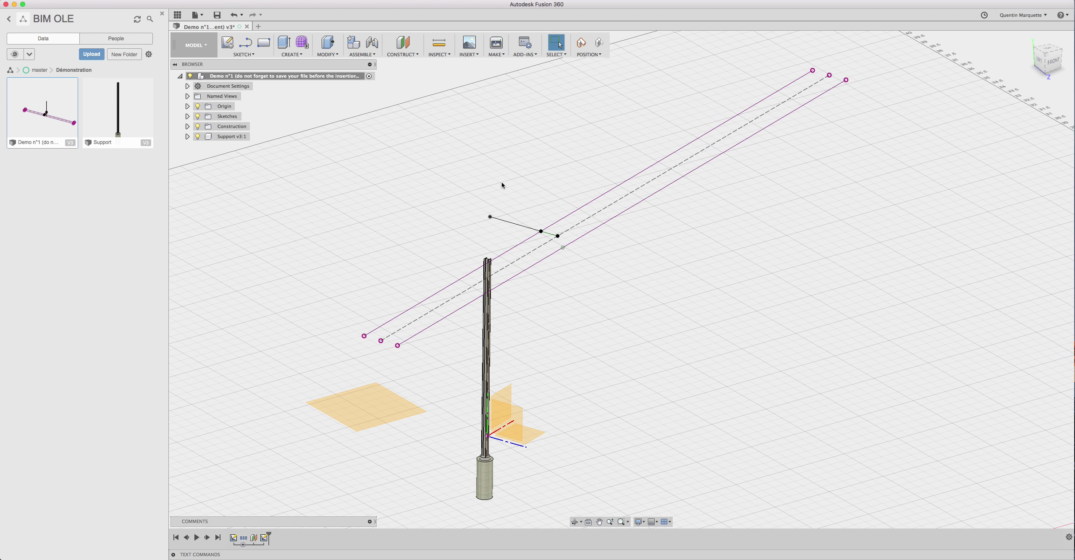
scroll(466, 483, "up", 3)
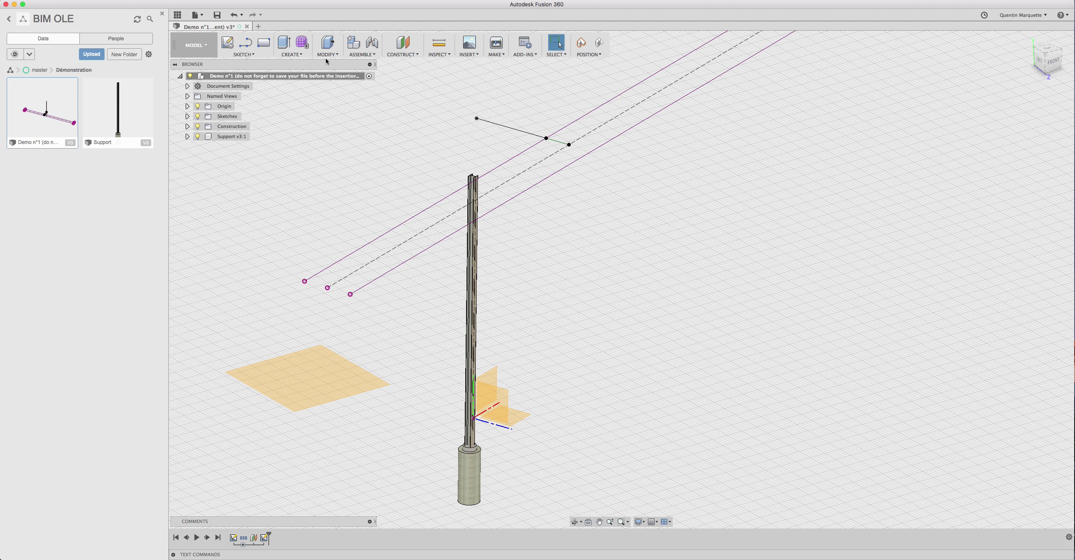
Start a new Rigid joint, keeping the moved components in their previous position.
left_click(362, 55)
left_click(363, 75)
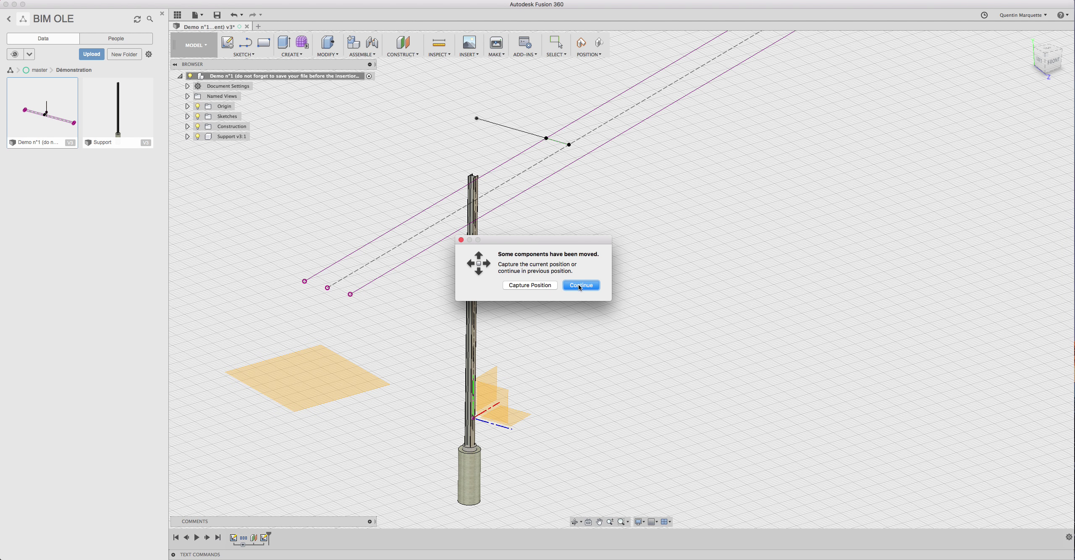
left_click(538, 286)
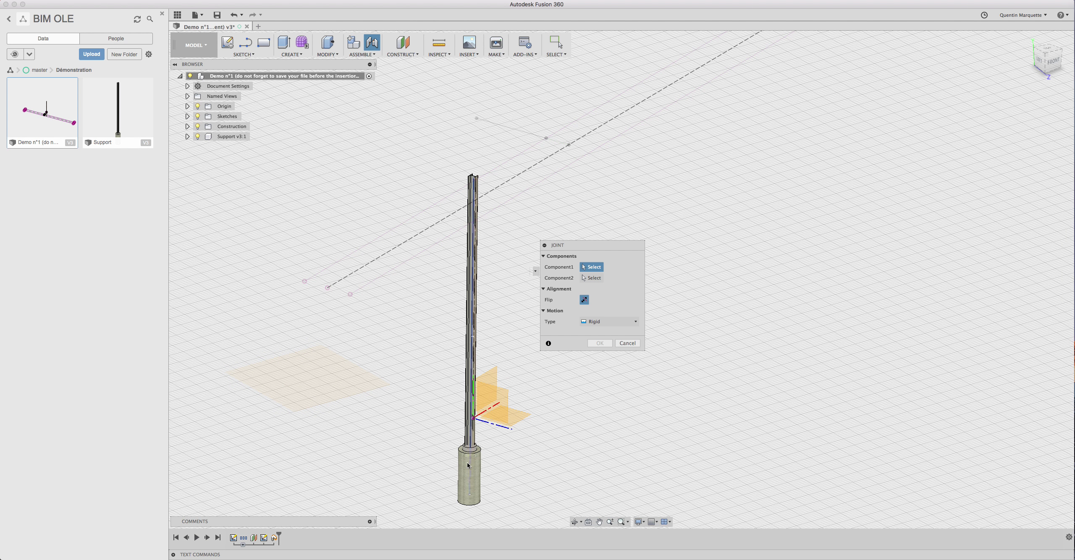
Expand the Support component in the browser and show the Positionnement piquetage sketch.
left_click(188, 137)
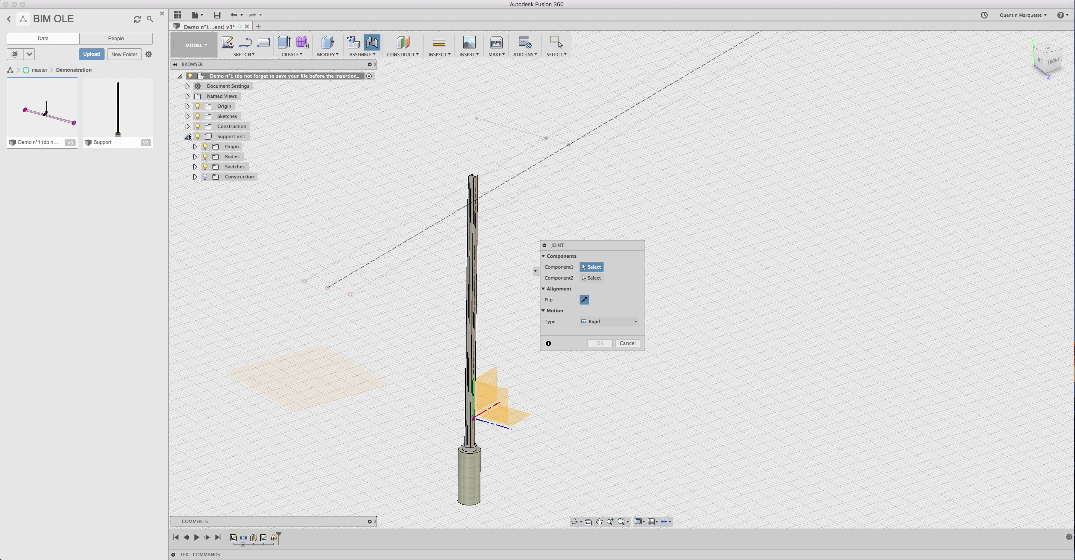
left_click(187, 116)
left_click(187, 107)
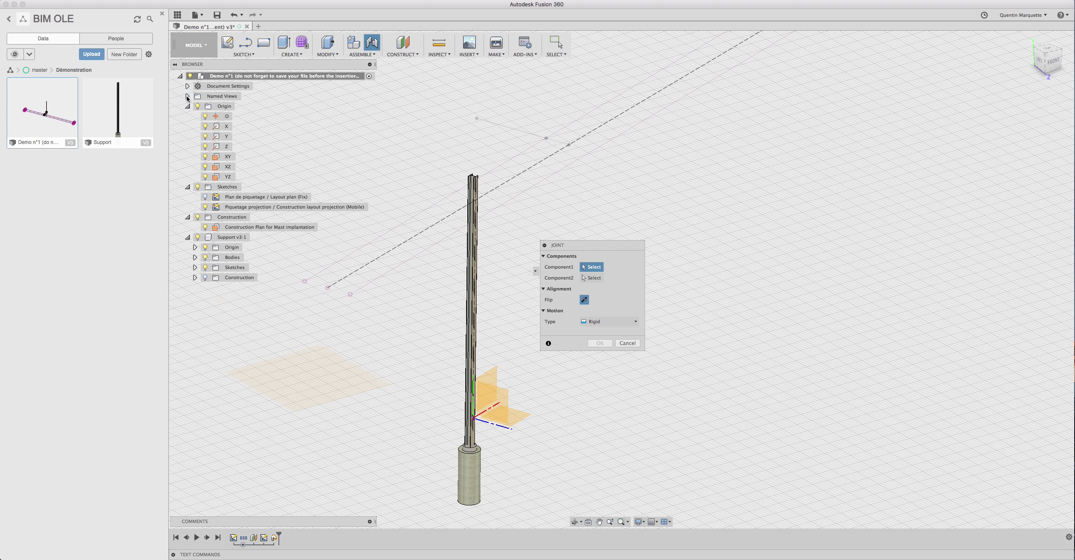
left_click(187, 86)
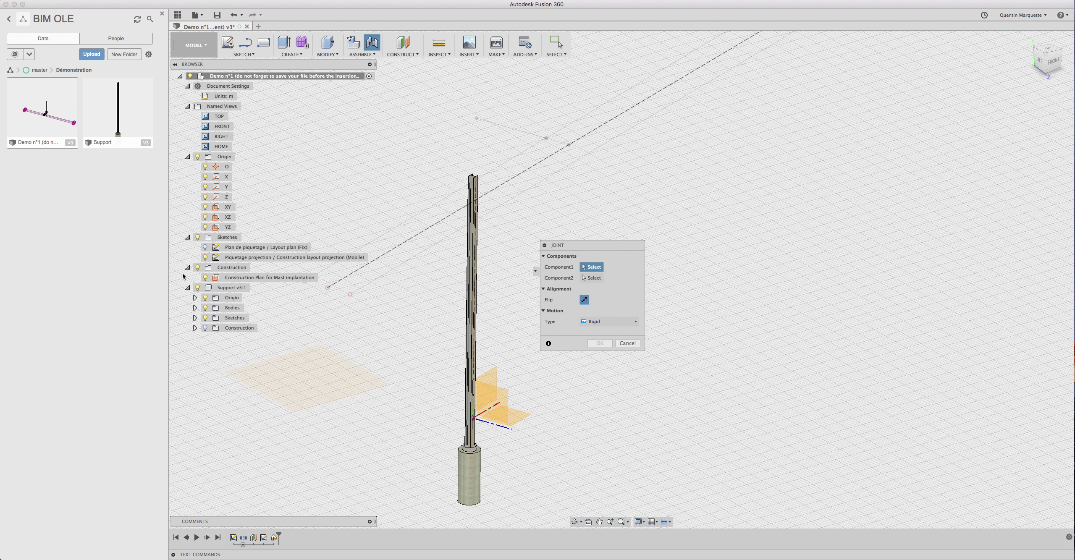
left_click(195, 318)
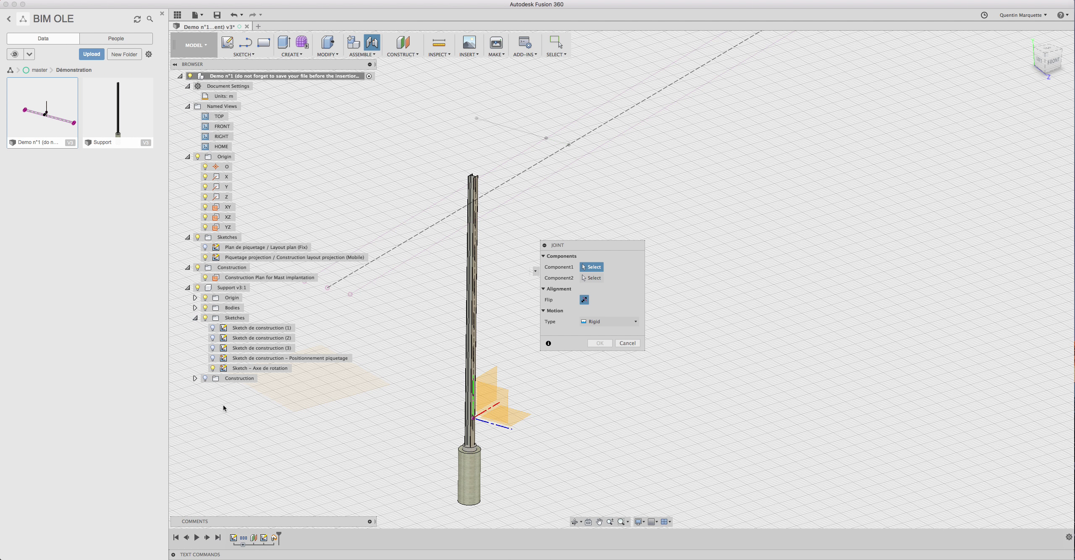
left_click(213, 358)
scroll(432, 425, "up", 3)
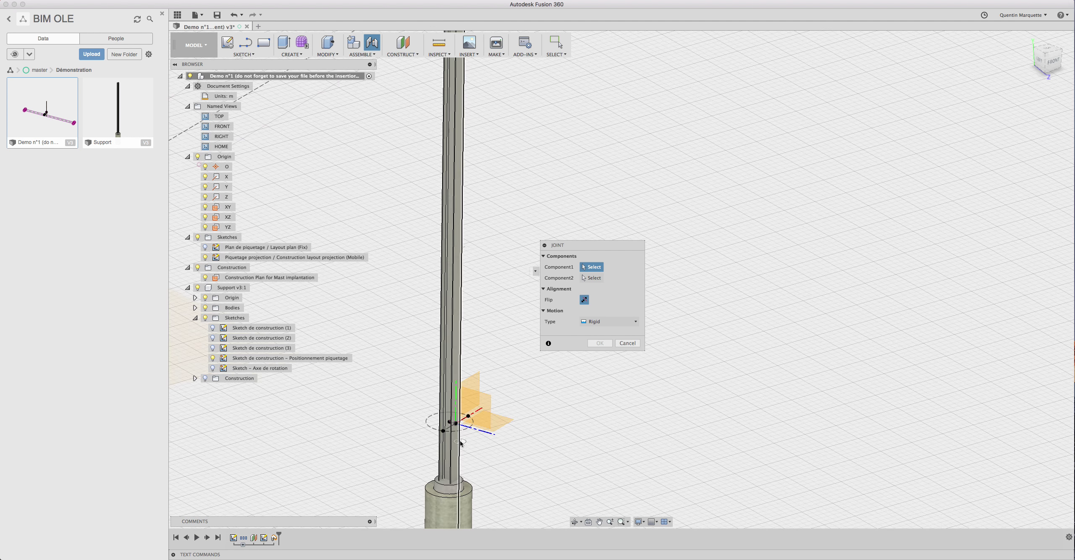
scroll(432, 428, "up", 3)
scroll(454, 441, "up", 3)
scroll(476, 435, "up", 2)
scroll(493, 430, "up", 4)
scroll(494, 422, "down", 2)
Rigidly joint the mast base point to the point on the layout line.
left_click(467, 334)
scroll(471, 340, "down", 3)
scroll(462, 420, "down", 3)
scroll(454, 462, "down", 2)
scroll(454, 460, "down", 3)
scroll(453, 460, "down", 3)
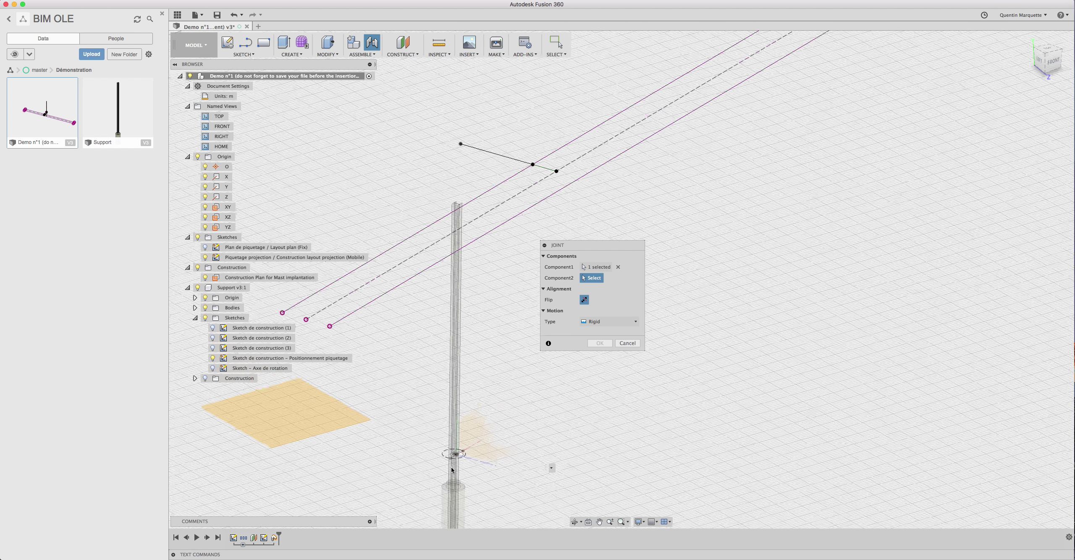
scroll(454, 460, "down", 2)
left_click(460, 227)
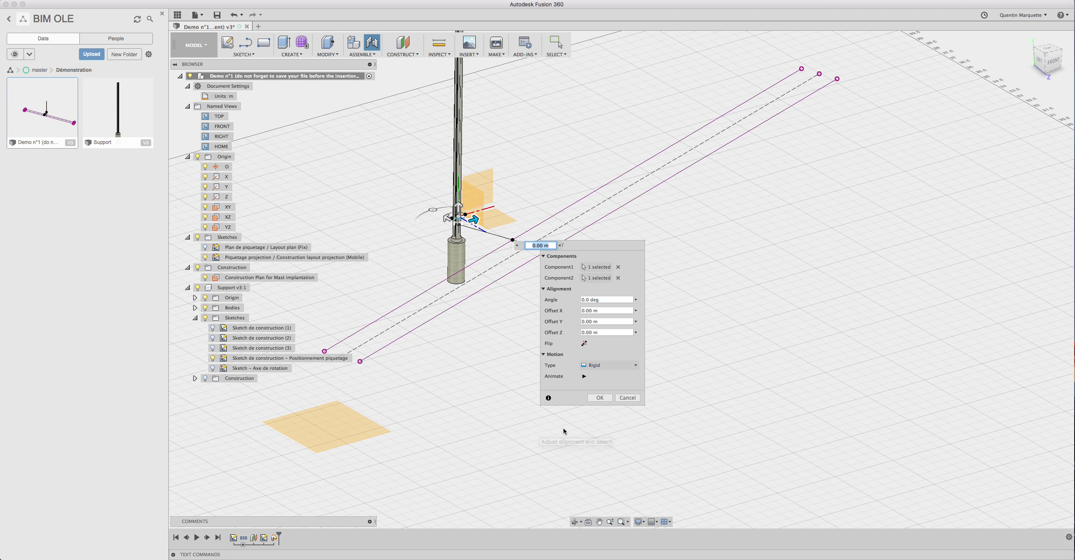
left_click(599, 398)
Collapse the Support component's sketches folder in the browser.
scroll(456, 412, "down", 2)
scroll(461, 411, "down", 2)
scroll(483, 393, "down", 2)
scroll(527, 388, "down", 1)
scroll(527, 389, "up", 2)
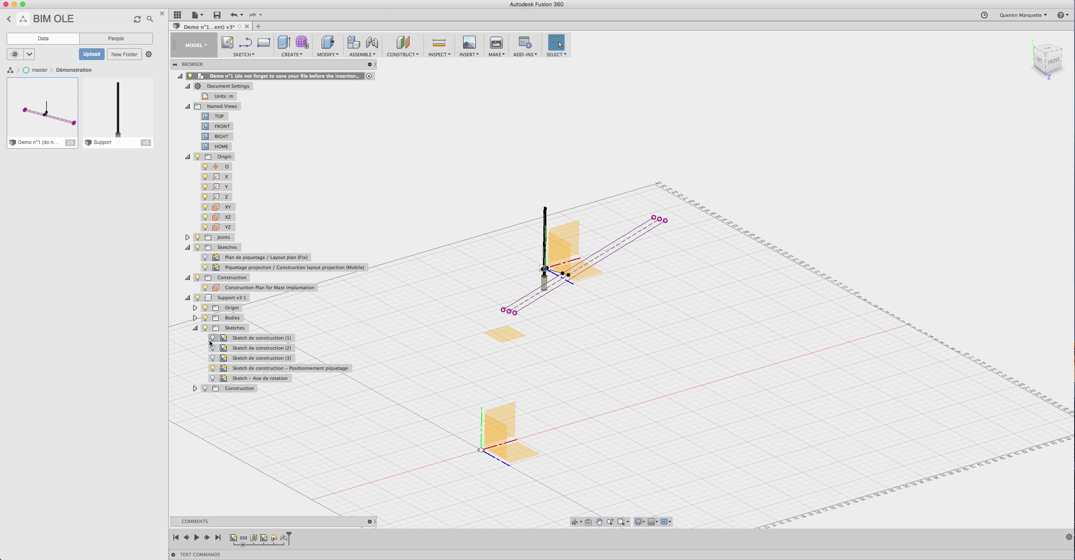
left_click(195, 328)
scroll(572, 353, "up", 1)
scroll(546, 383, "up", 1)
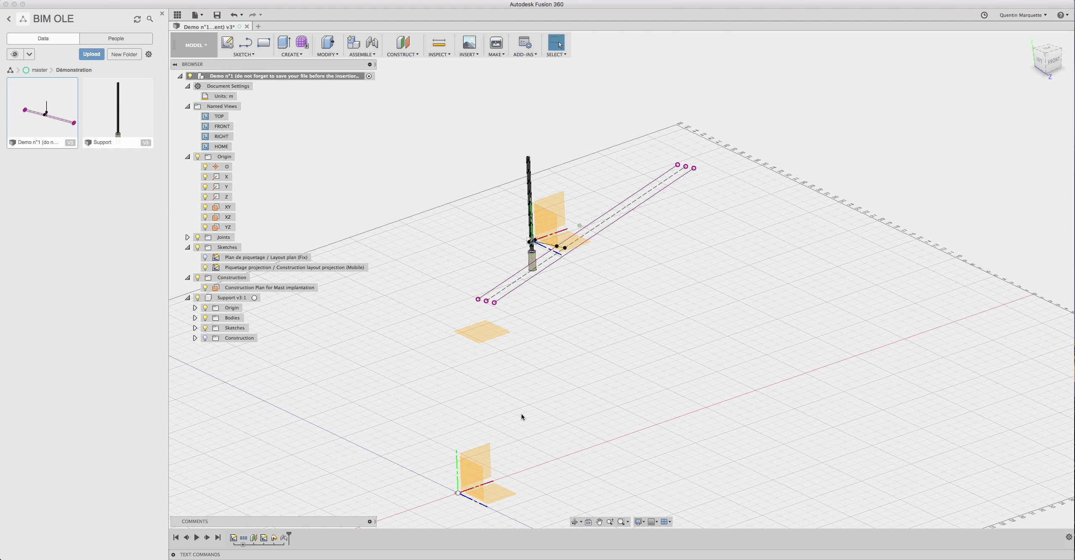
Set the implantation plane offset to 8.00 m and turn on the Layout plan (Fix) sketch.
right_click(256, 538)
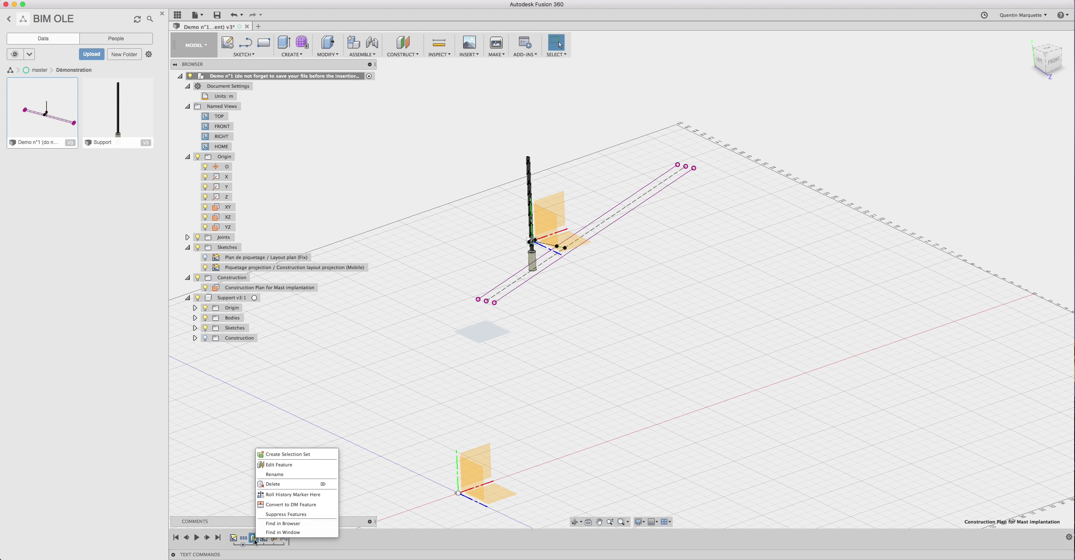
left_click(285, 465)
left_click_drag(452, 320, 466, 396)
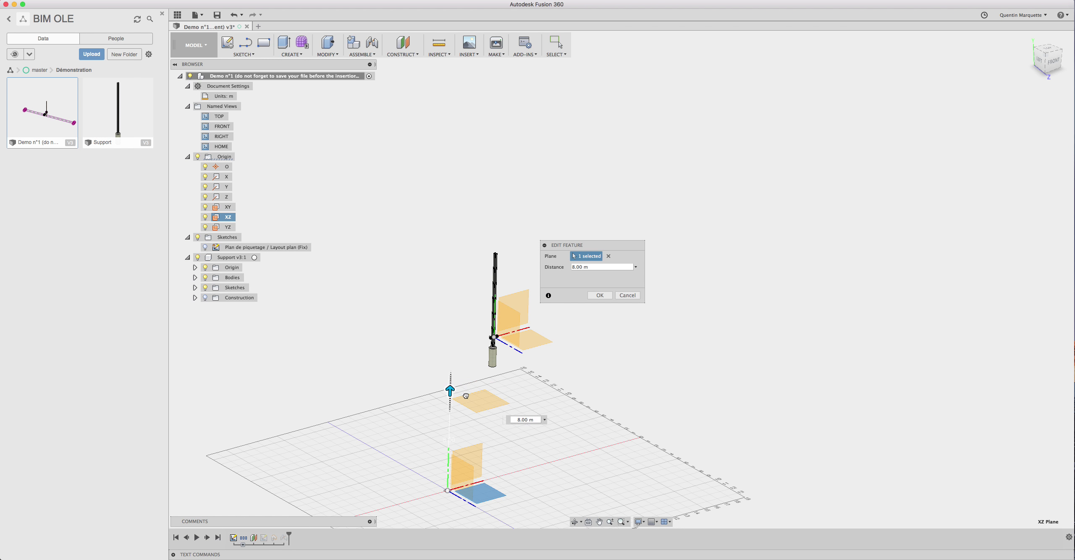
left_click(599, 296)
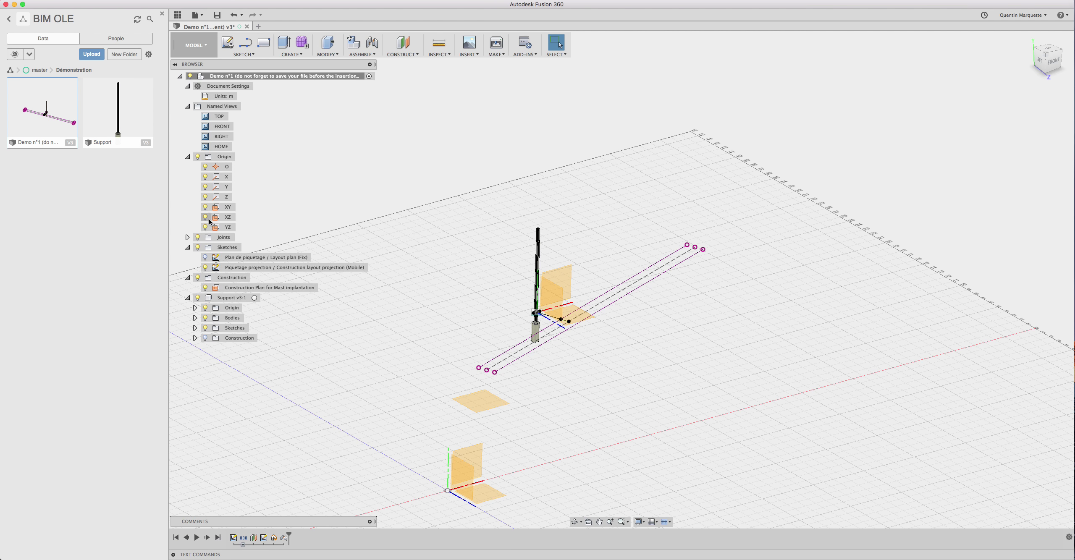
left_click(203, 254)
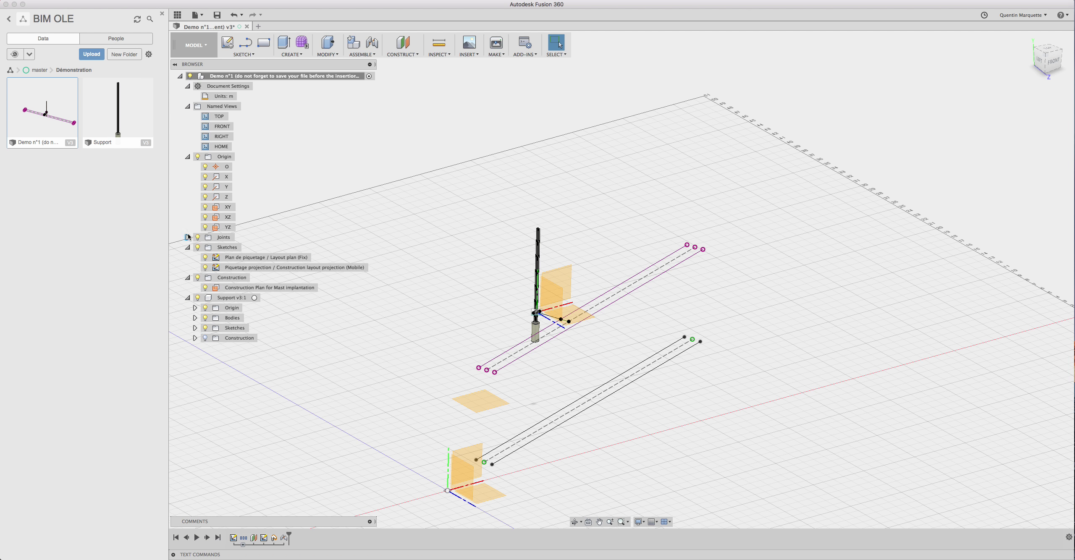
Rename joint Rigid1 to 'Rigid – Link your mast to you construction (mobile) plan'.
left_click(188, 238)
left_click(232, 249)
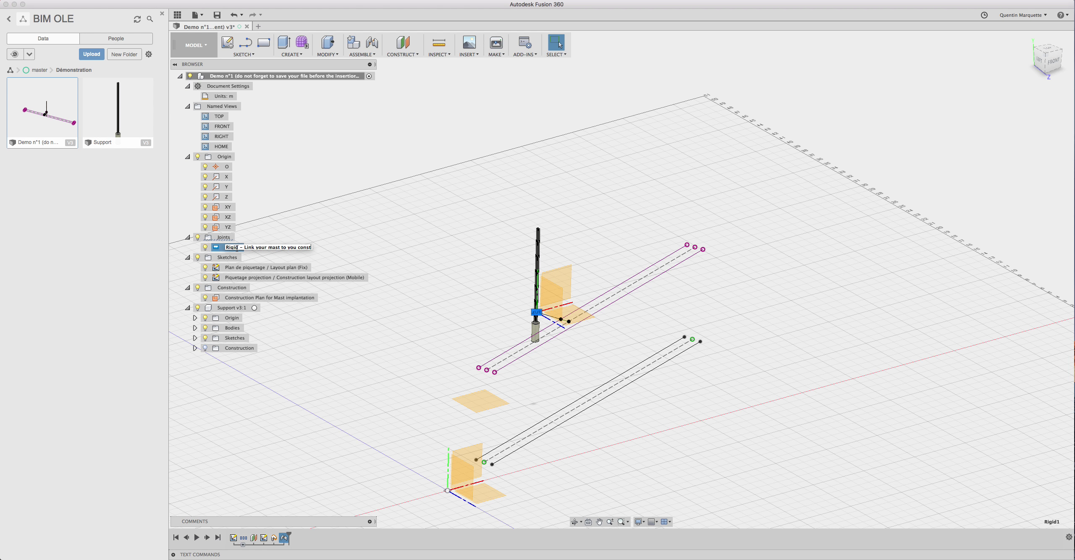
key("BackSpace")
type("r")
key("Return")
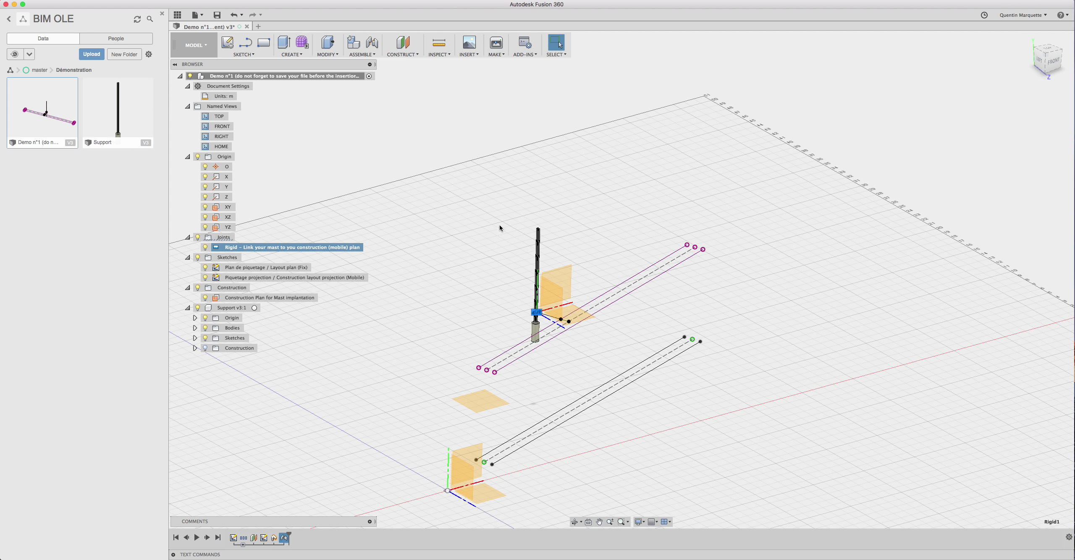
Reselect the renamed rigid joint in the browser to check it.
left_click(447, 251)
left_click(313, 247)
scroll(536, 313, "up", 3)
scroll(530, 307, "up", 3)
scroll(526, 309, "down", 5)
scroll(467, 299, "down", 3)
scroll(499, 366, "down", 3)
scroll(504, 353, "down", 2)
scroll(509, 339, "up", 1)
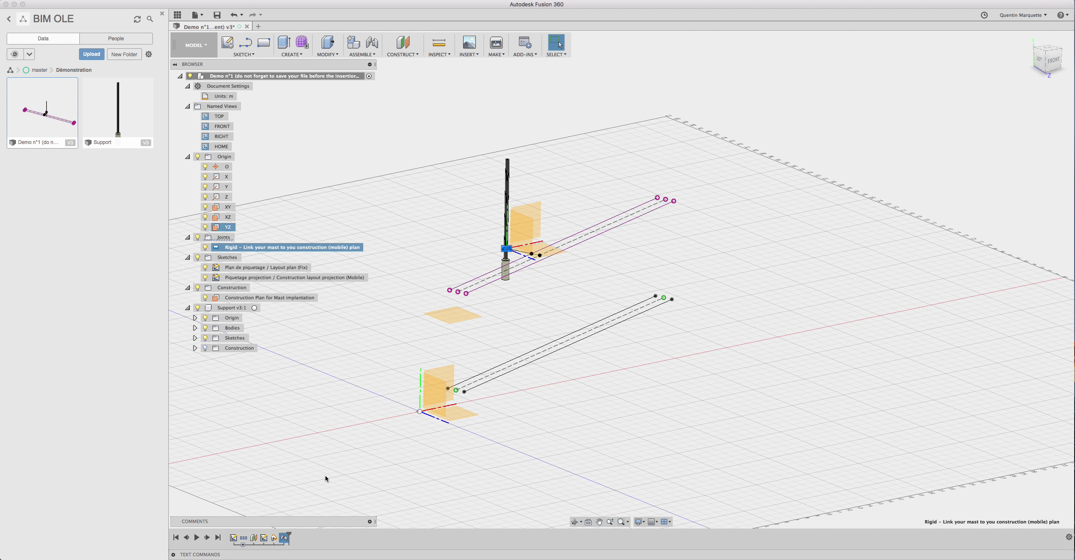
Change the mast implantation plane offset from 8.00 m to 5 m.
left_click(254, 538)
right_click(253, 538)
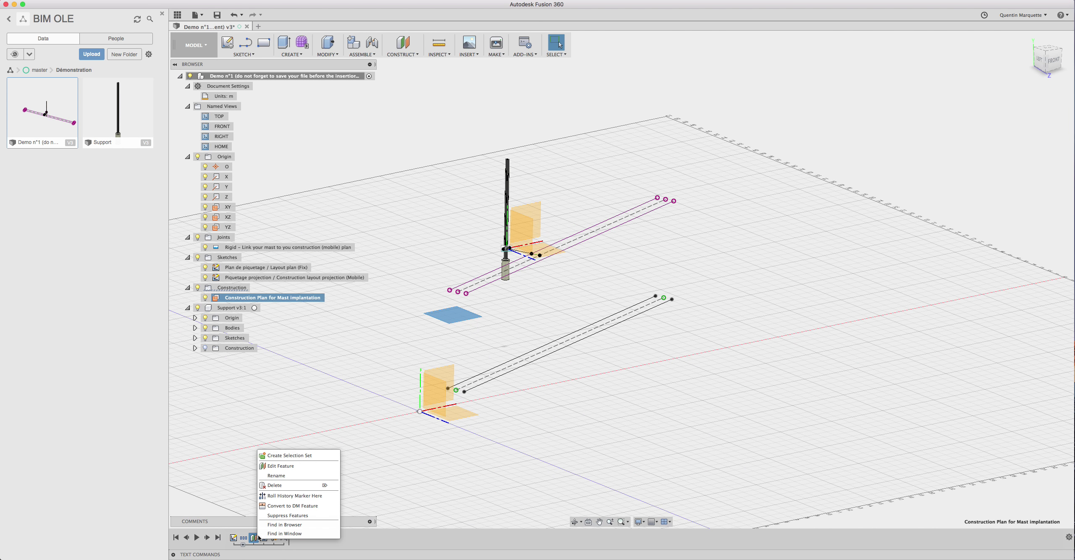
left_click(288, 466)
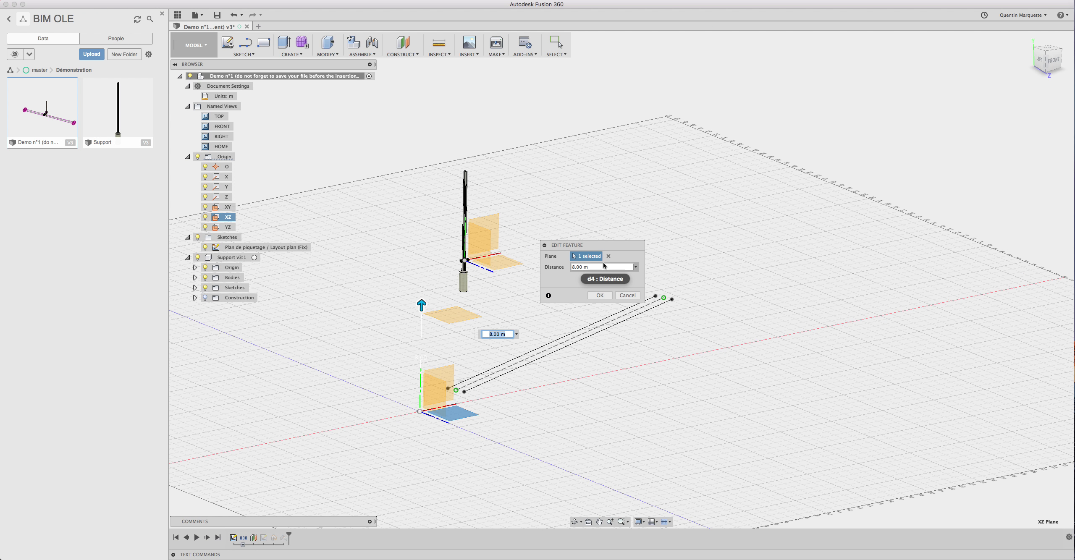
double_click(582, 267)
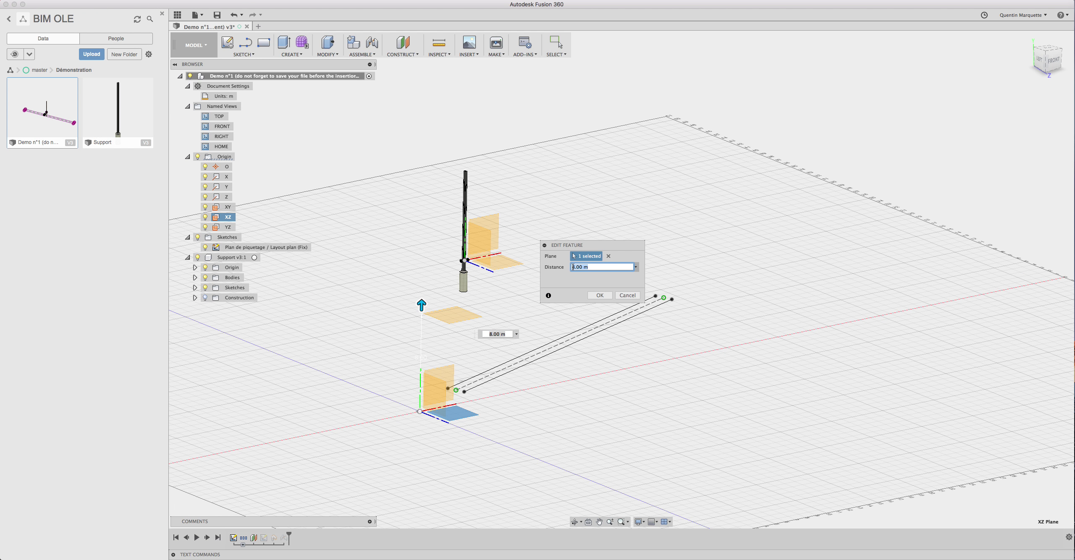
type("5m")
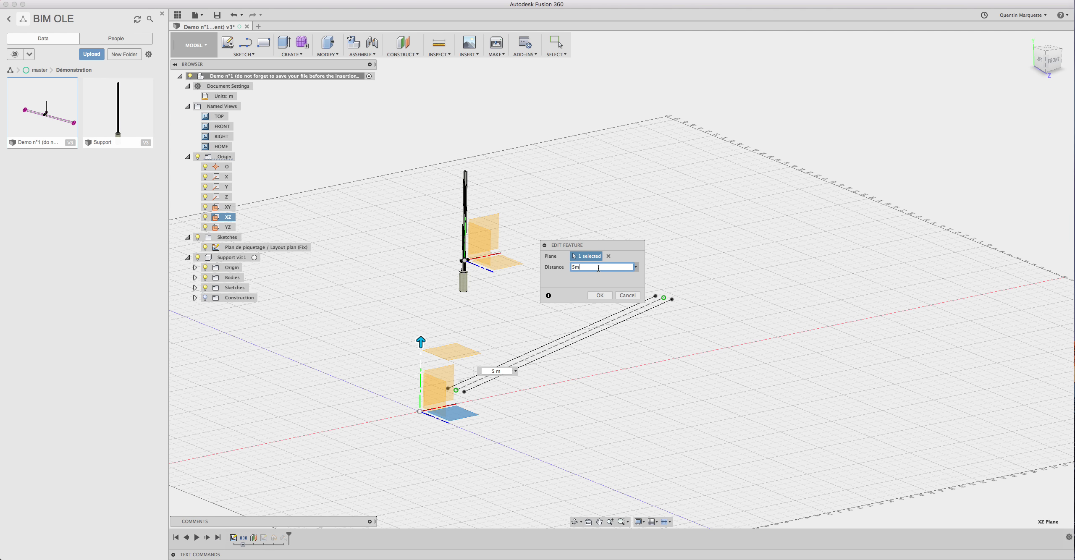
key("Return")
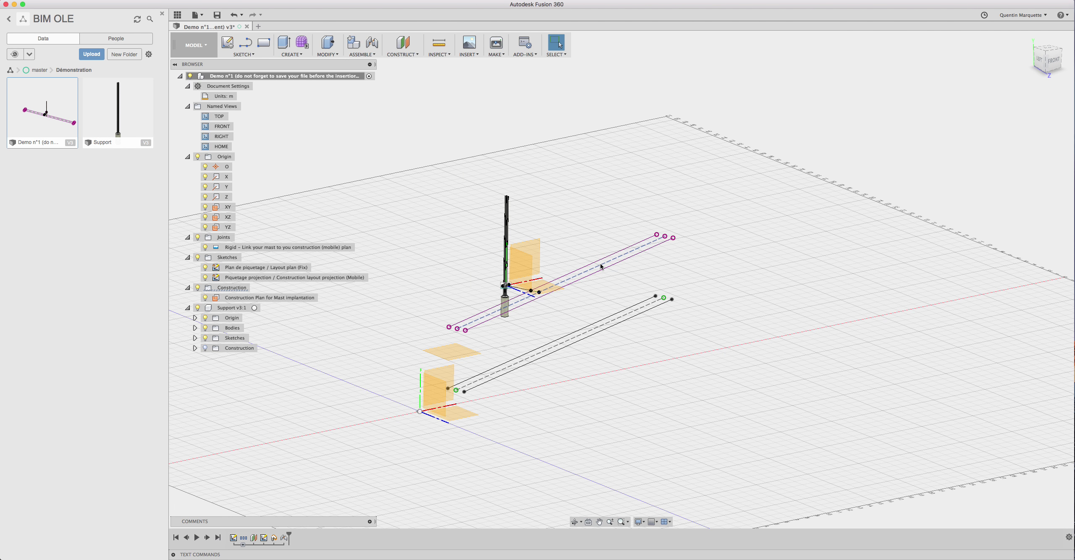
Hide the Layout plan (Fix) sketch, leaving the mobile layout projection lines.
scroll(529, 295, "up", 2)
scroll(528, 295, "up", 3)
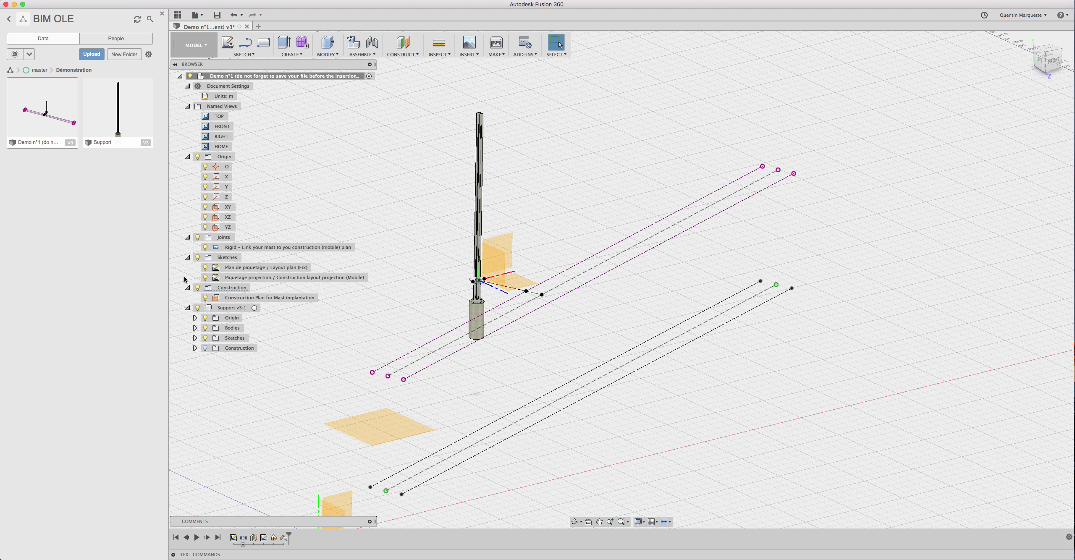
left_click(208, 270)
left_click(206, 268)
left_click(252, 278)
Change the Piquetage projection sketch's offset line dimension from 2.30 m to 3.50 m.
right_click(253, 279)
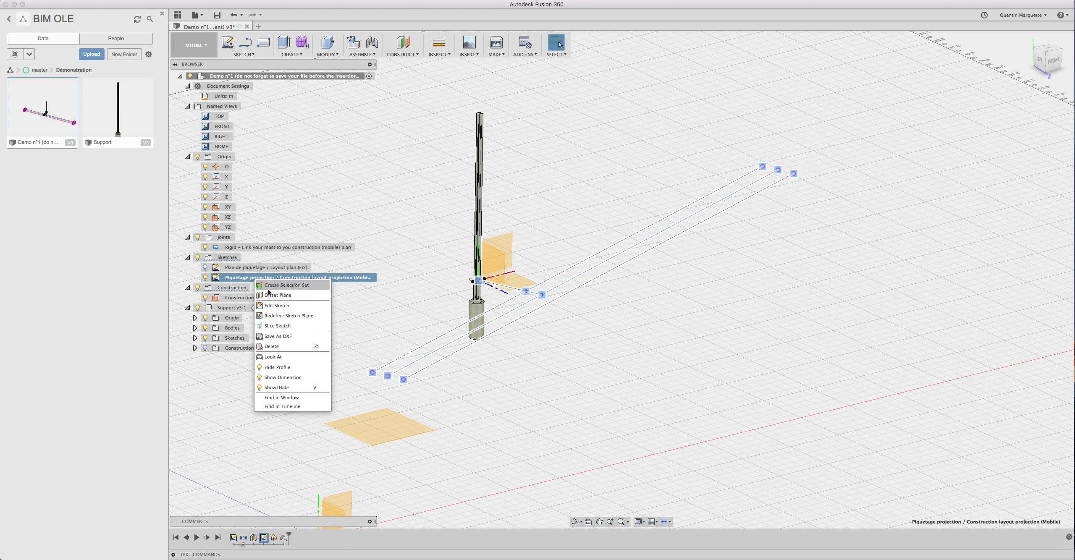
left_click(277, 306)
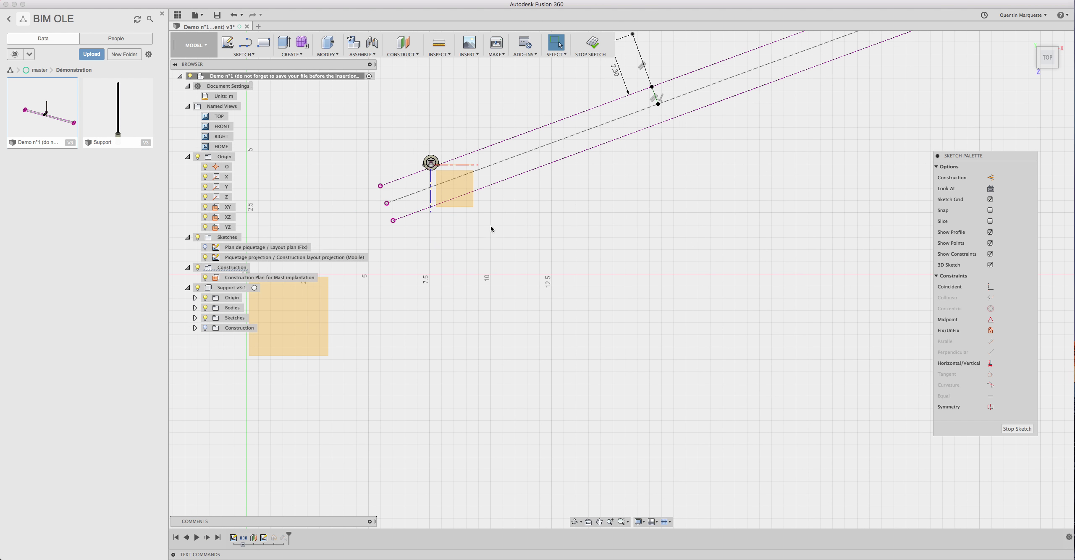
scroll(491, 225, "down", 2)
scroll(588, 109, "up", 3)
scroll(550, 137, "up", 2)
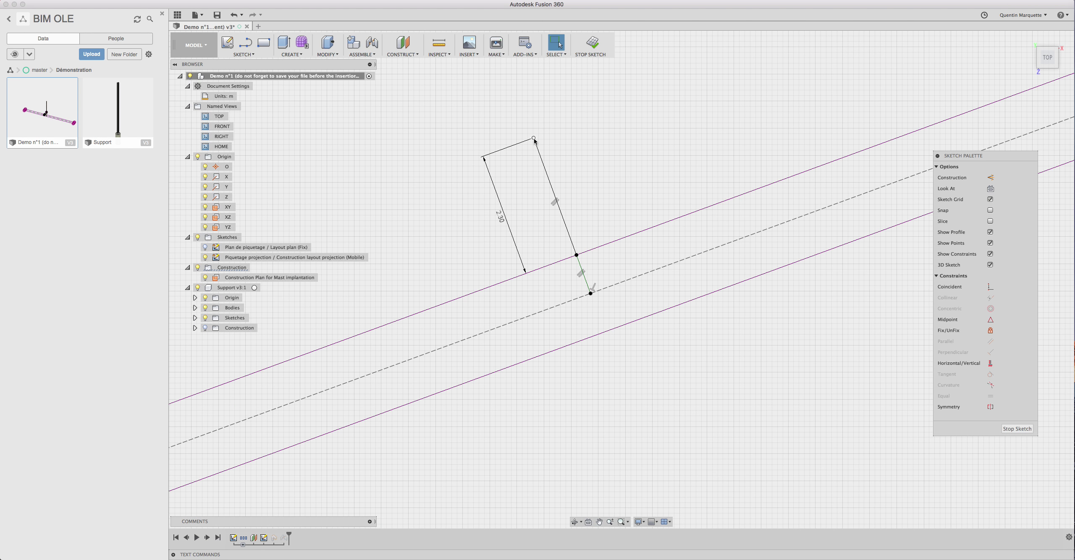
double_click(501, 218)
type("3,50m")
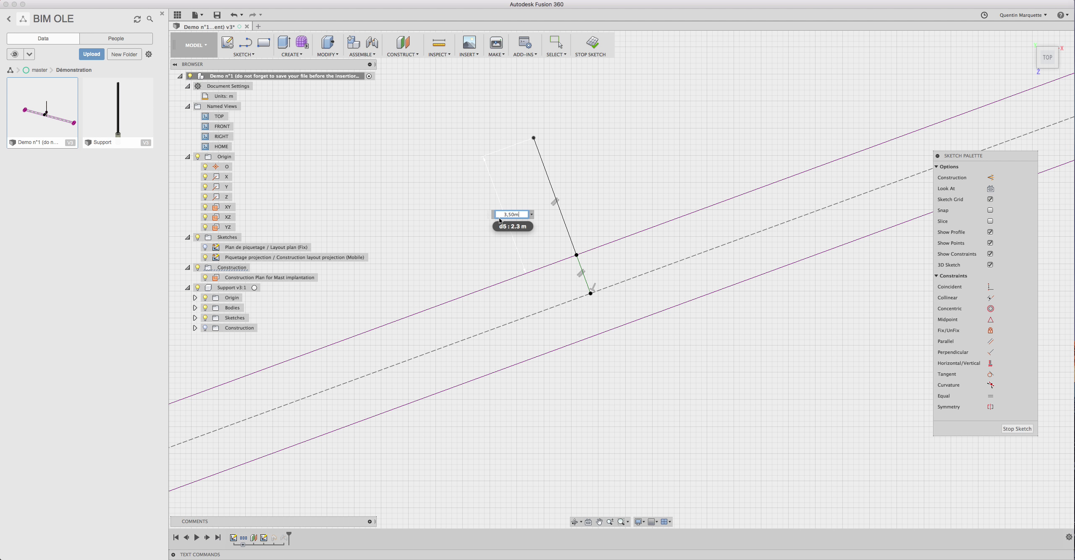
key("Return")
key("Escape")
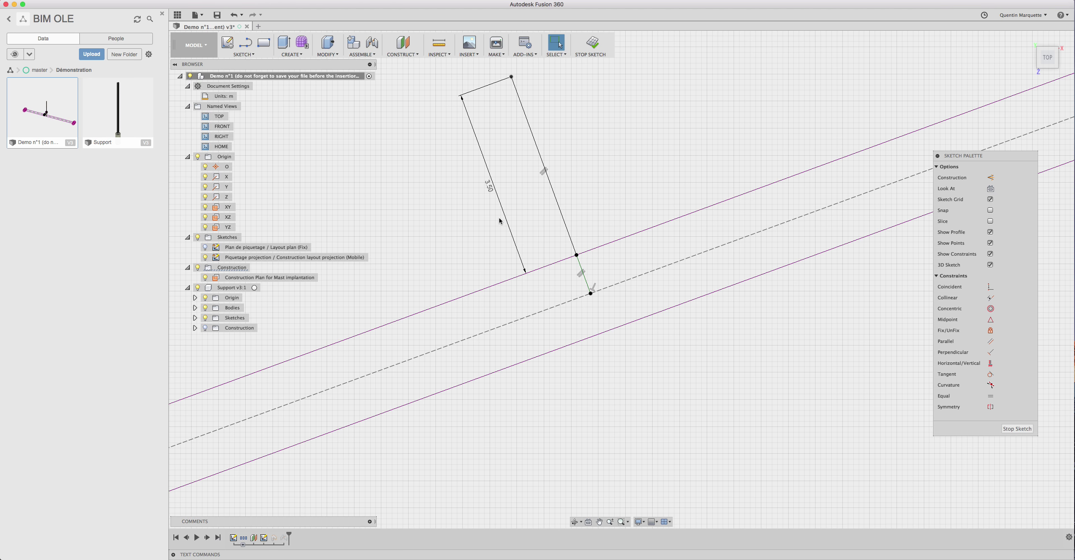
left_click(592, 44)
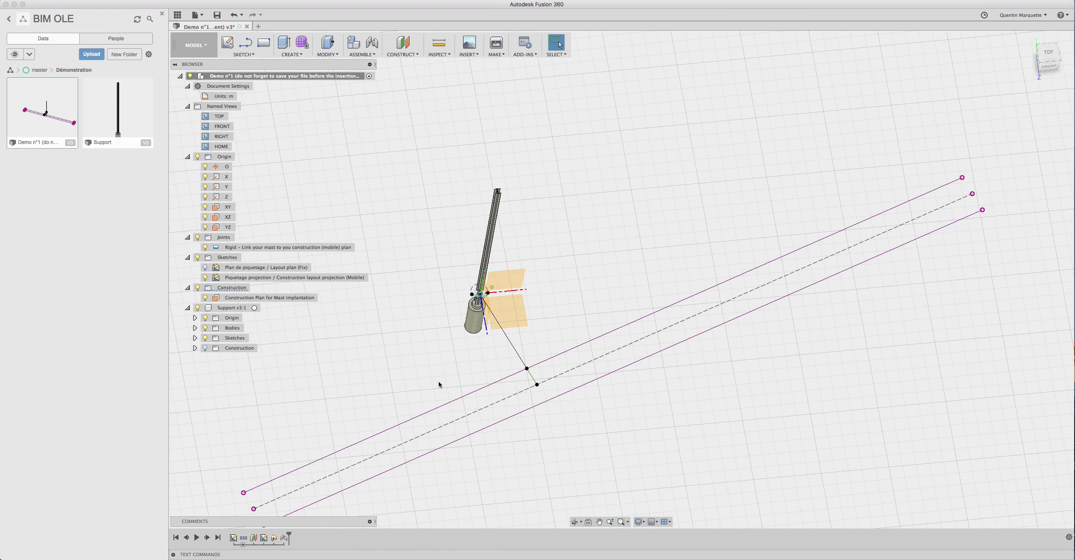
Delete the 3.50 m dimension and drag the offset line's free end shorter.
left_click(255, 279)
right_click(256, 279)
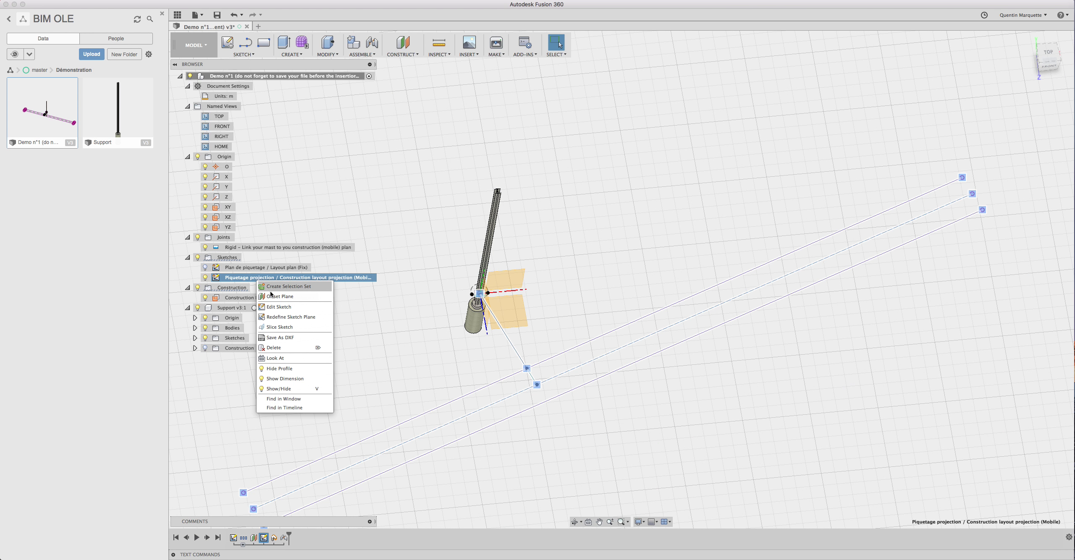
left_click(278, 307)
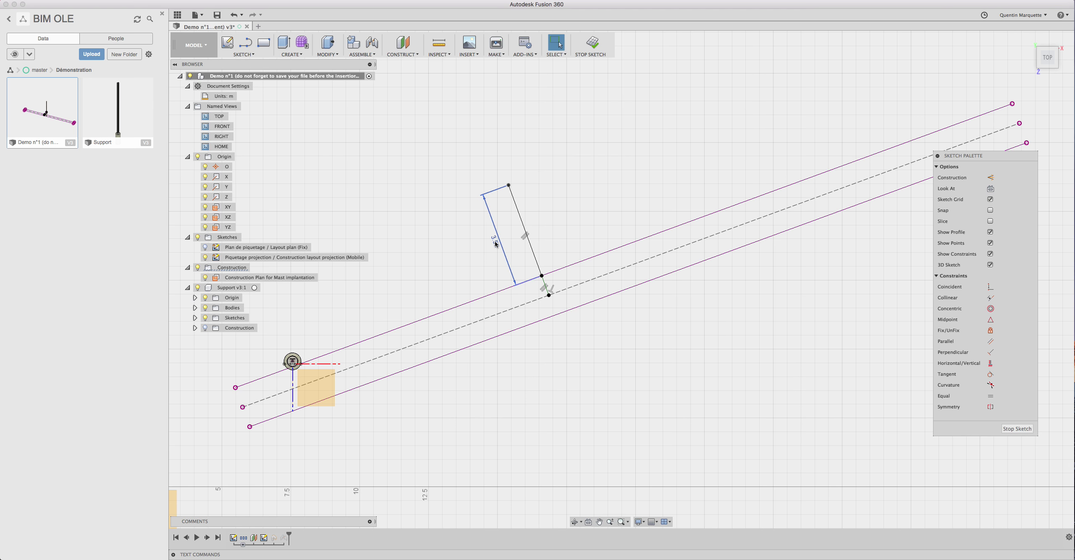
key("Escape")
scroll(502, 256, "up", 3)
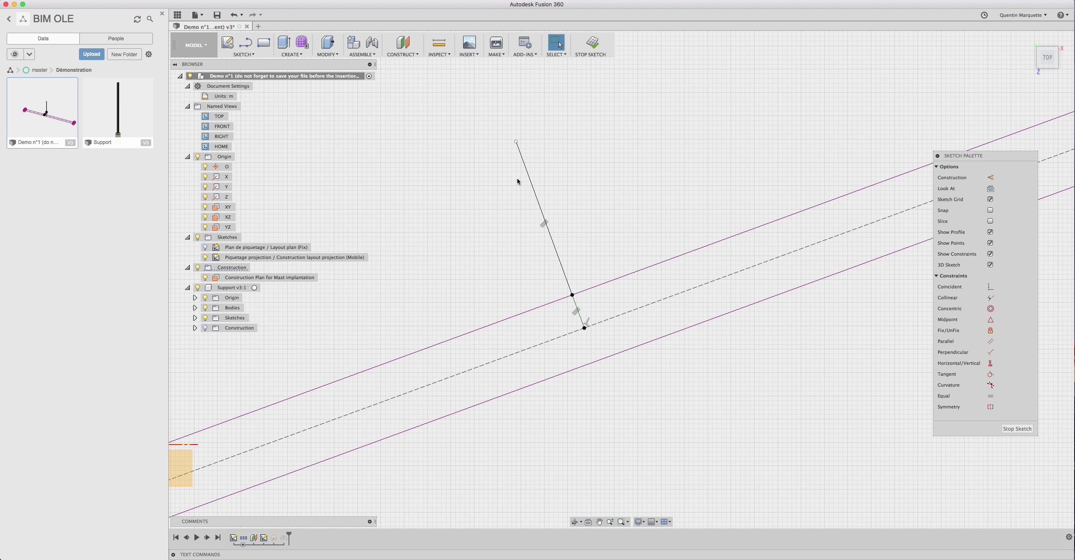
scroll(508, 174, "down", 1)
mouse_move(513, 158)
left_mouse_down()
mouse_move(482, 84)
mouse_move(559, 273)
mouse_move(497, 120)
mouse_move(548, 268)
mouse_move(518, 172)
left_mouse_up()
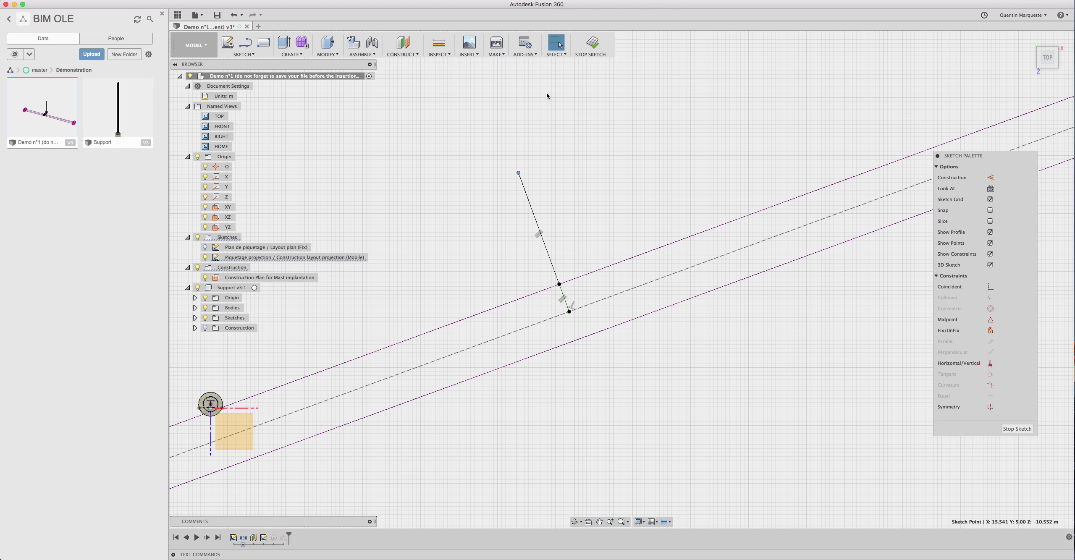
left_click(592, 44)
Show the Layout plan (Fix) sketch again in a tilted 3D view.
scroll(606, 209, "down", 3)
mouse_move(590, 229)
middle_mouse_down("shift")
mouse_move(608, 314)
mouse_move(577, 353)
mouse_move(596, 294)
mouse_move(546, 298)
middle_mouse_up("shift")
left_click(203, 268)
middle_click_drag(655, 399, 667, 414, "shift")
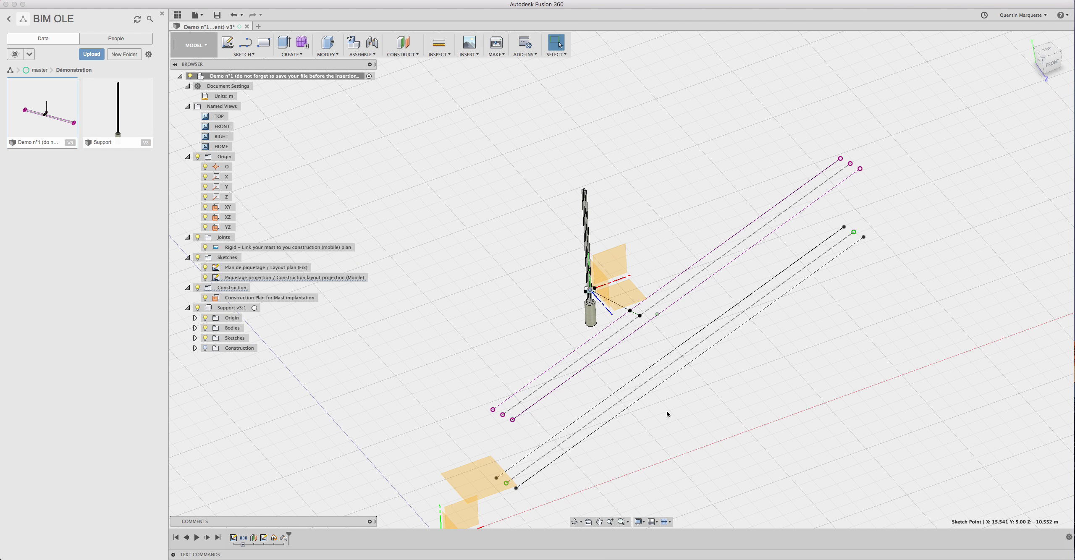
Drag the offset line's free end to several positions, with the jointed mast following.
scroll(572, 294, "up", 5)
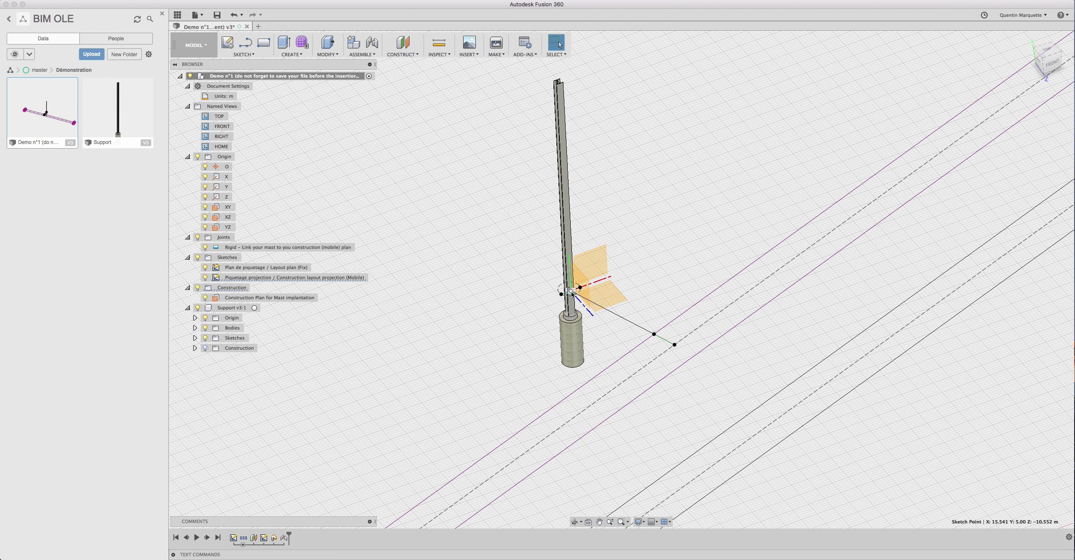
left_click(562, 291)
left_click_drag(473, 240, 439, 229)
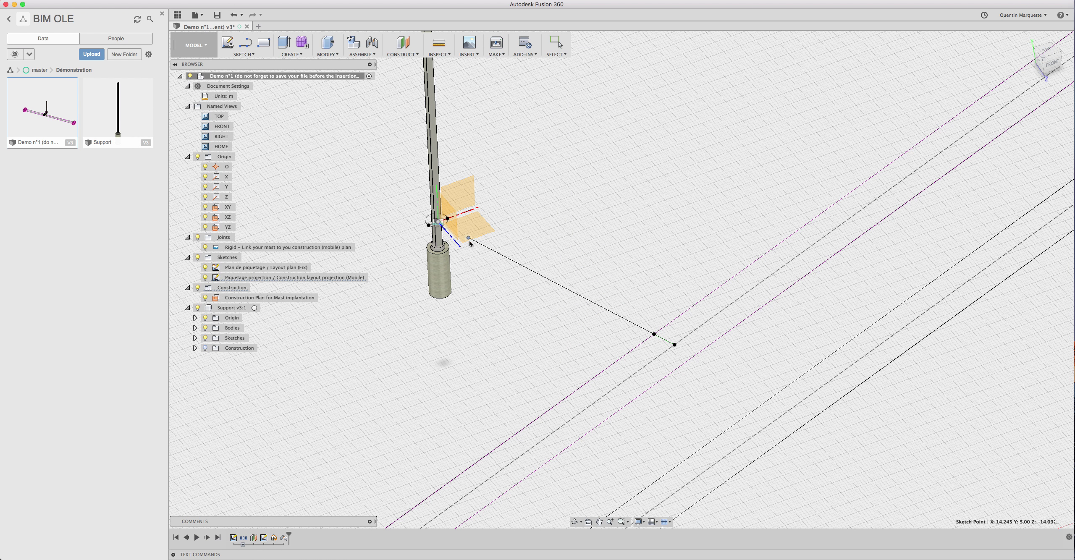
left_click_drag(437, 224, 608, 316)
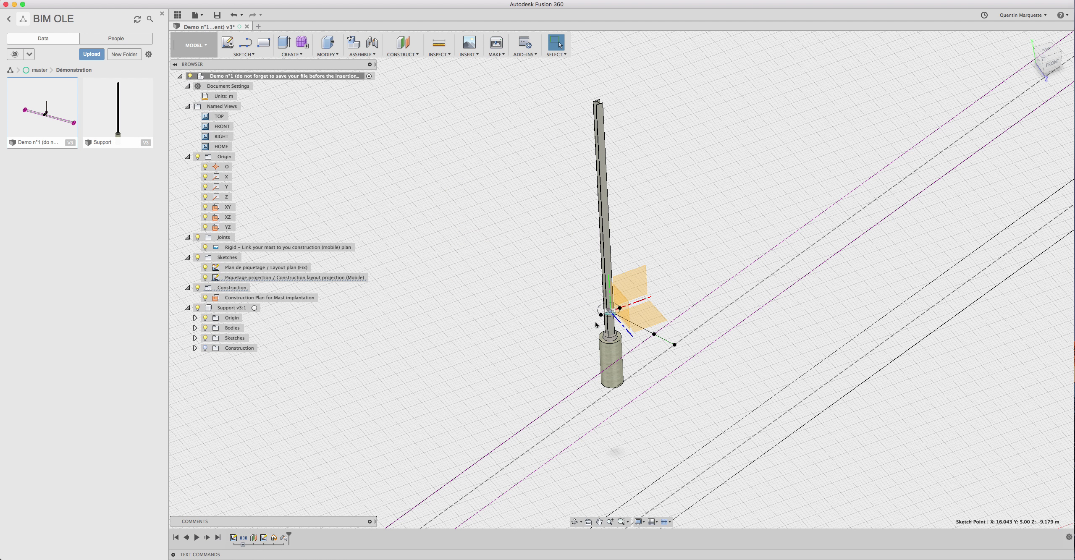
left_click_drag(608, 311, 523, 272)
scroll(523, 272, "down", 3)
left_click(306, 278)
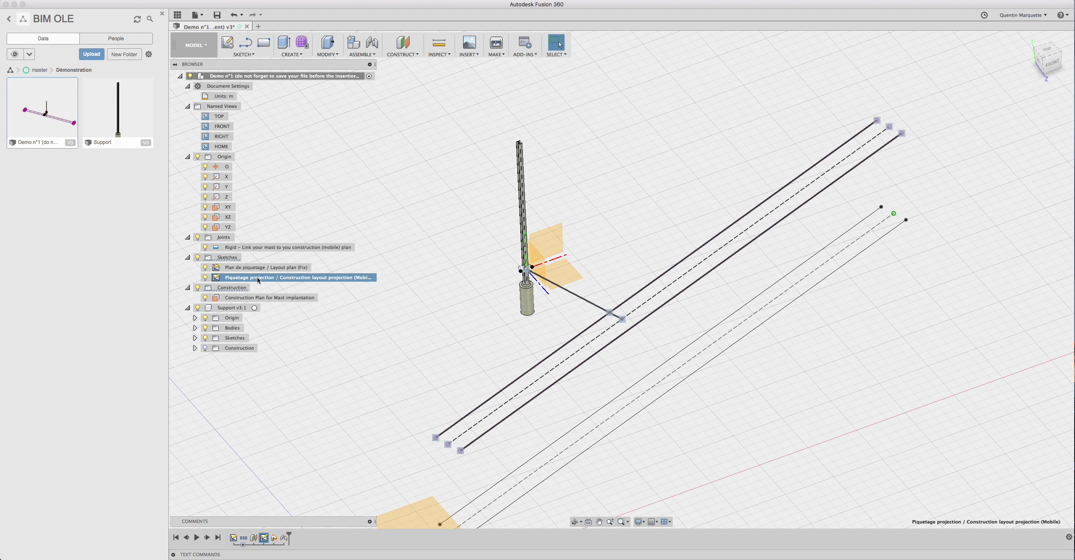
Delete the offset line's constraint and swing its free end to a new angle.
right_click(260, 280)
left_click(278, 306)
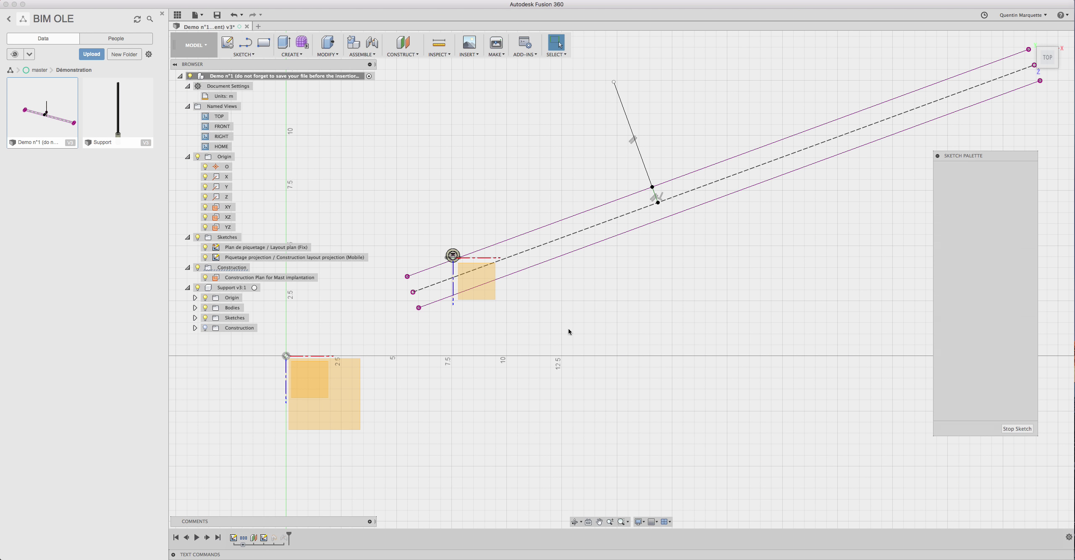
scroll(684, 170, "up", 5)
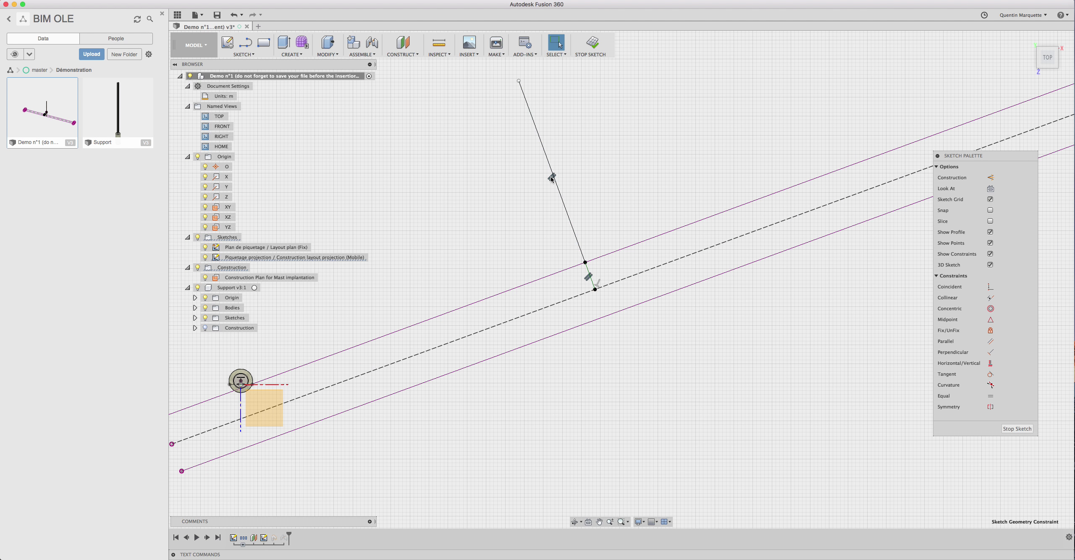
left_click(551, 178)
key("Delete")
left_click_drag(519, 84, 664, 181)
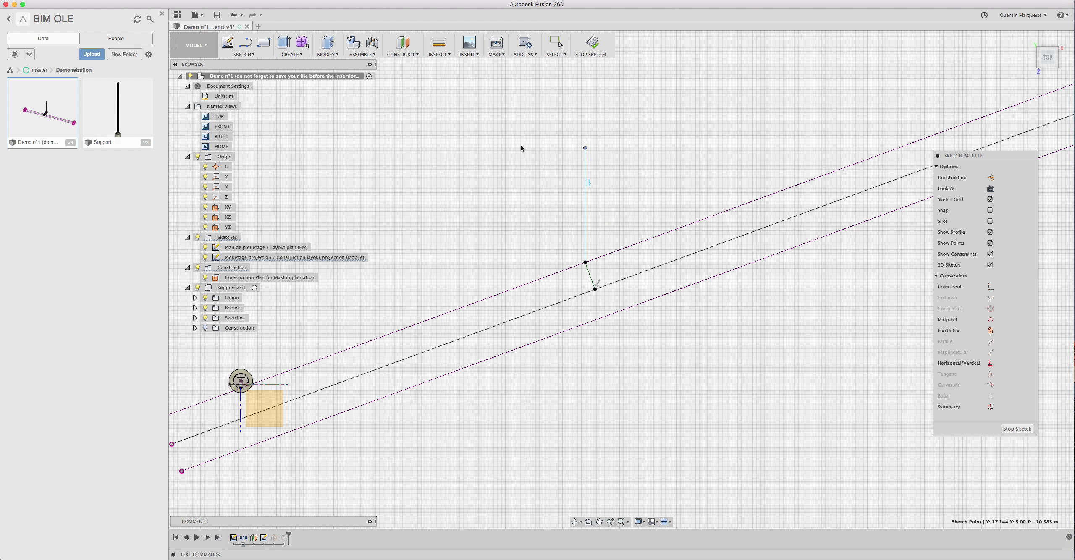
left_click_drag(664, 181, 439, 209)
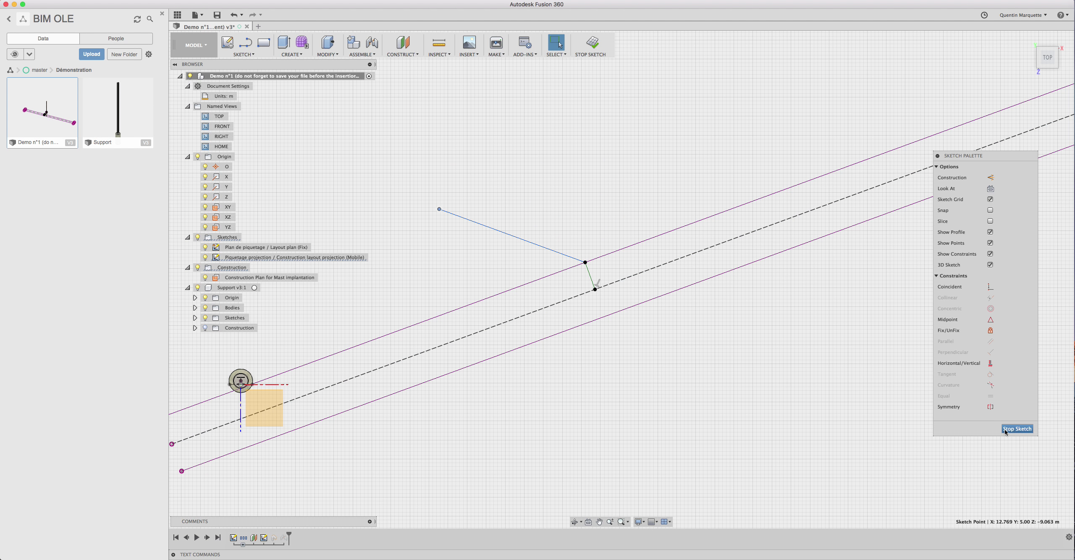
left_click(1017, 429)
Orbit from the top view to a 3D view of the relocated mast.
mouse_move(593, 169)
middle_mouse_down("shift")
mouse_move(642, 276)
mouse_move(619, 342)
mouse_move(590, 347)
mouse_move(617, 324)
middle_mouse_up("shift")
scroll(605, 324, "up", 3)
scroll(600, 323, "up", 3)
scroll(599, 324, "up", 4)
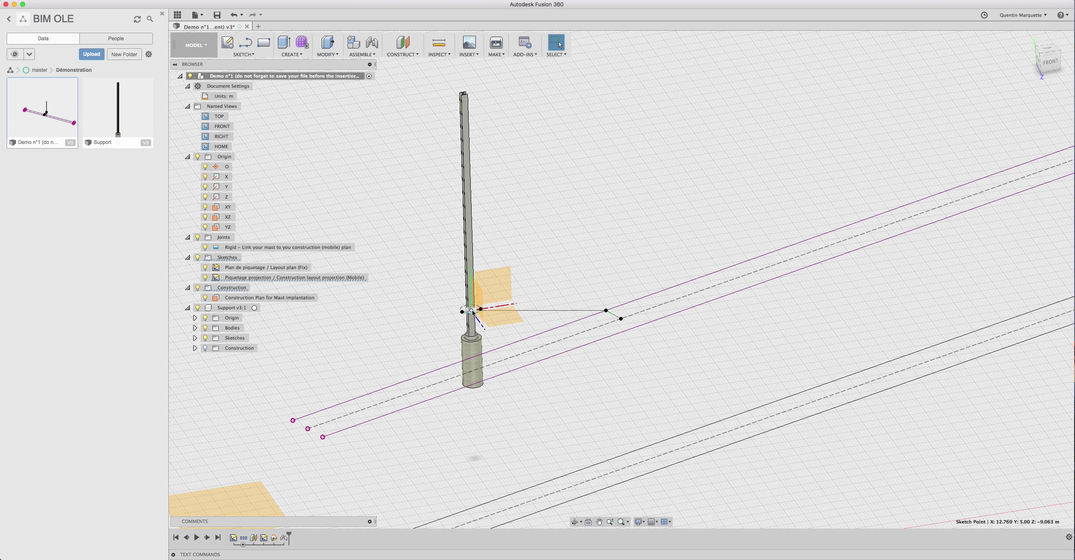
Drag the mast's offset line so the jointed mast swings to the far side of the layout lines.
mouse_move(472, 312)
left_mouse_down()
mouse_move(661, 273)
mouse_move(708, 363)
left_mouse_up()
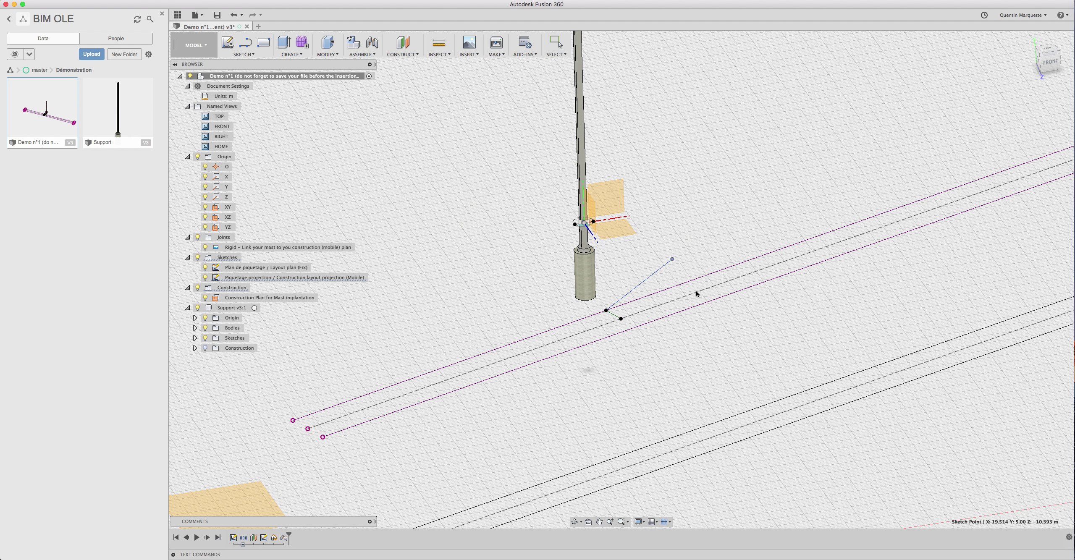
mouse_move(708, 364)
left_mouse_down()
mouse_move(560, 245)
mouse_move(672, 217)
left_mouse_up()
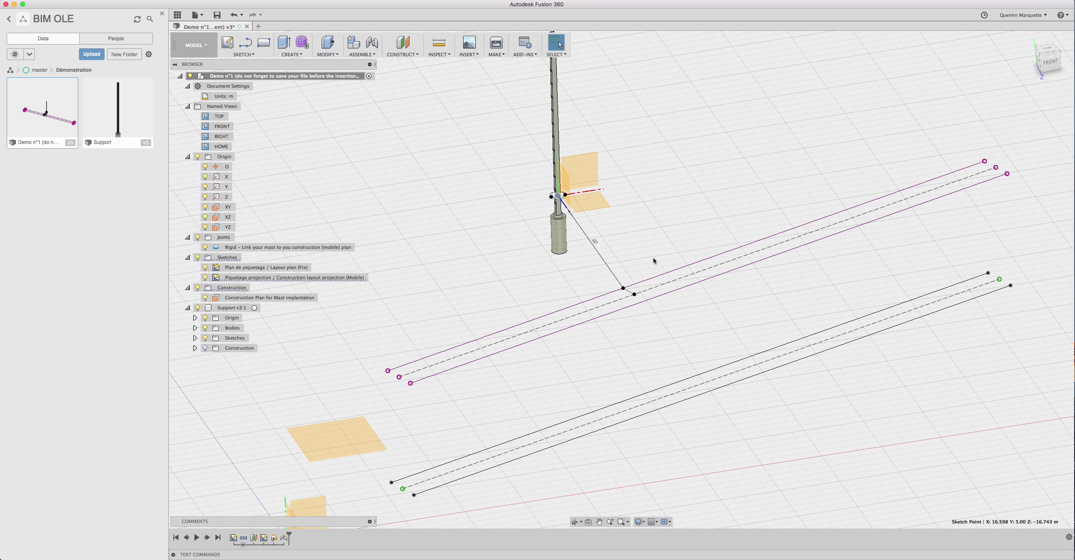
right_click(254, 538)
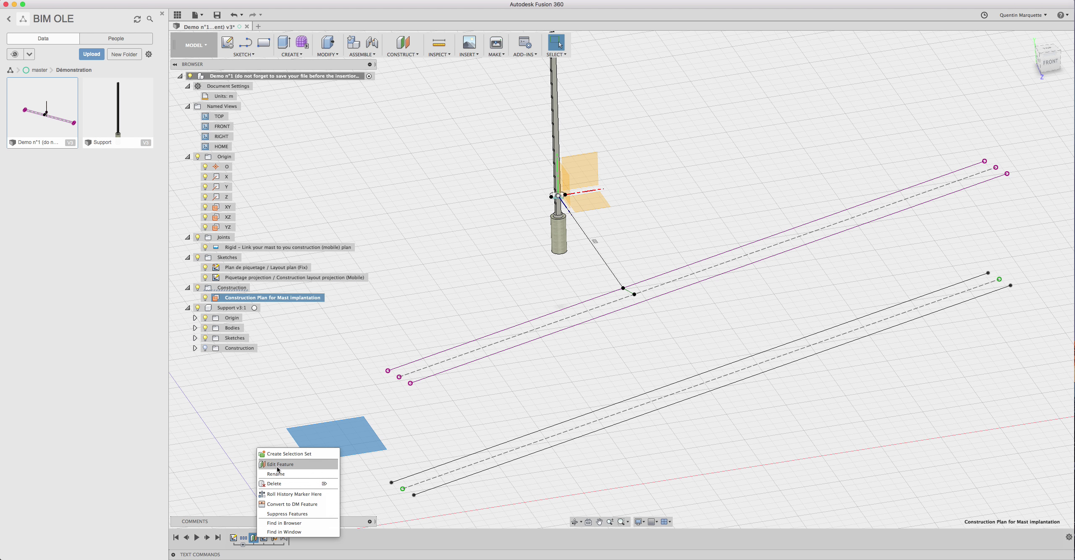
Change the mast implantation plane offset from 5 m to 4.00 m, then orbit to view the lowered mast.
left_click(279, 465)
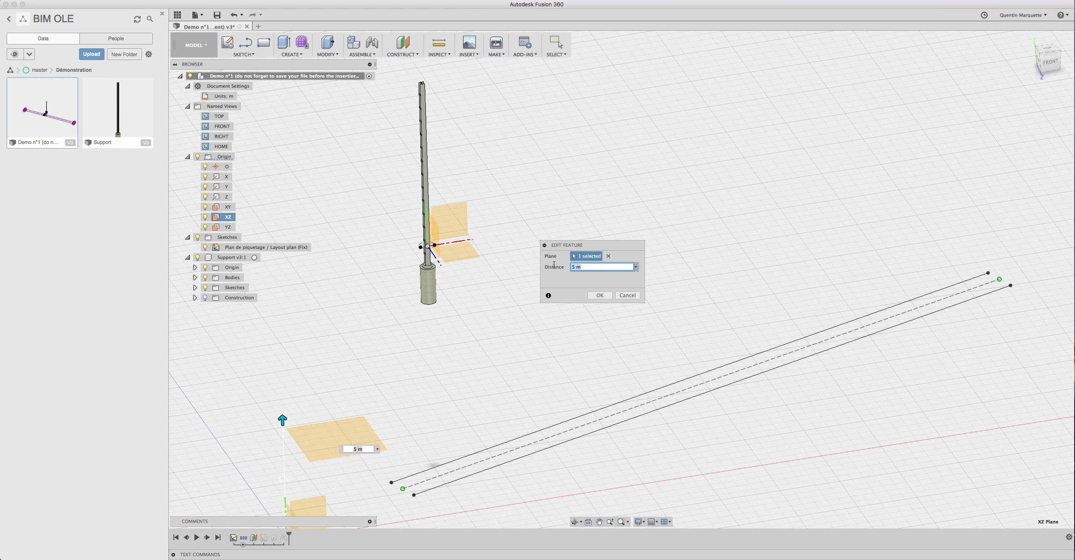
scroll(555, 301, "down", 3)
left_click_drag(417, 349, 423, 394)
left_click(600, 295)
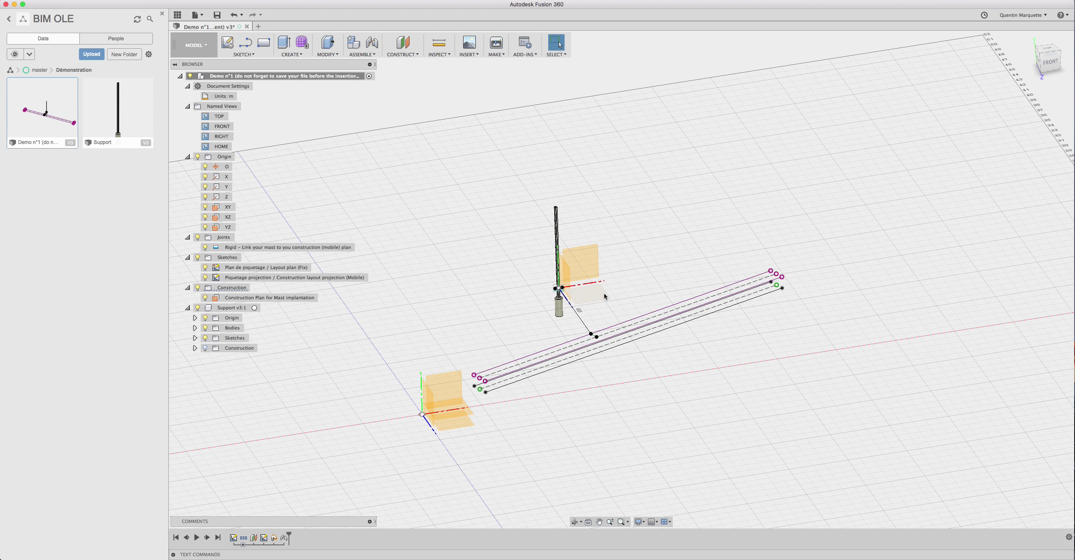
scroll(546, 349, "up", 5)
middle_click_drag(605, 336, 597, 424, "shift")
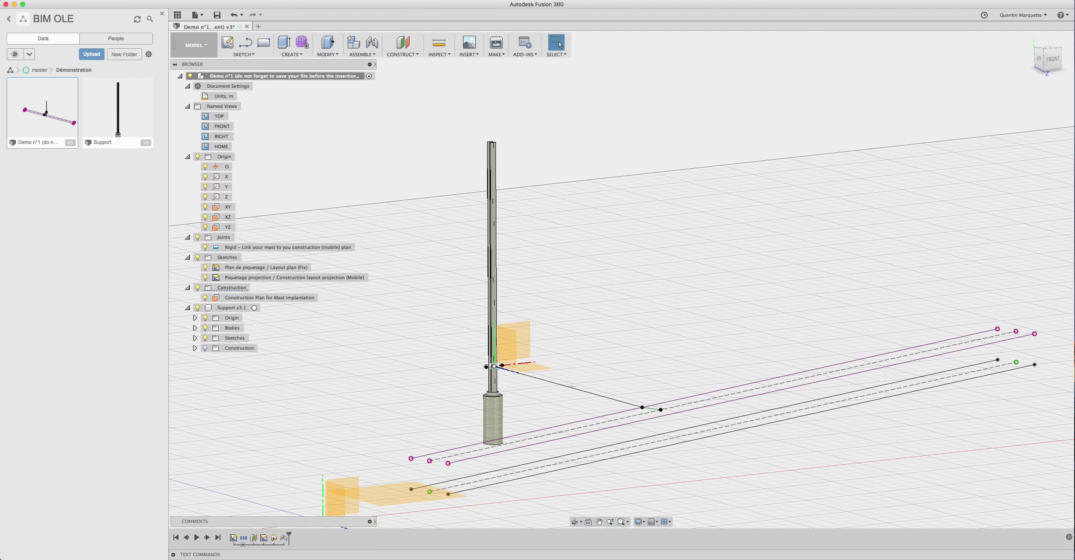